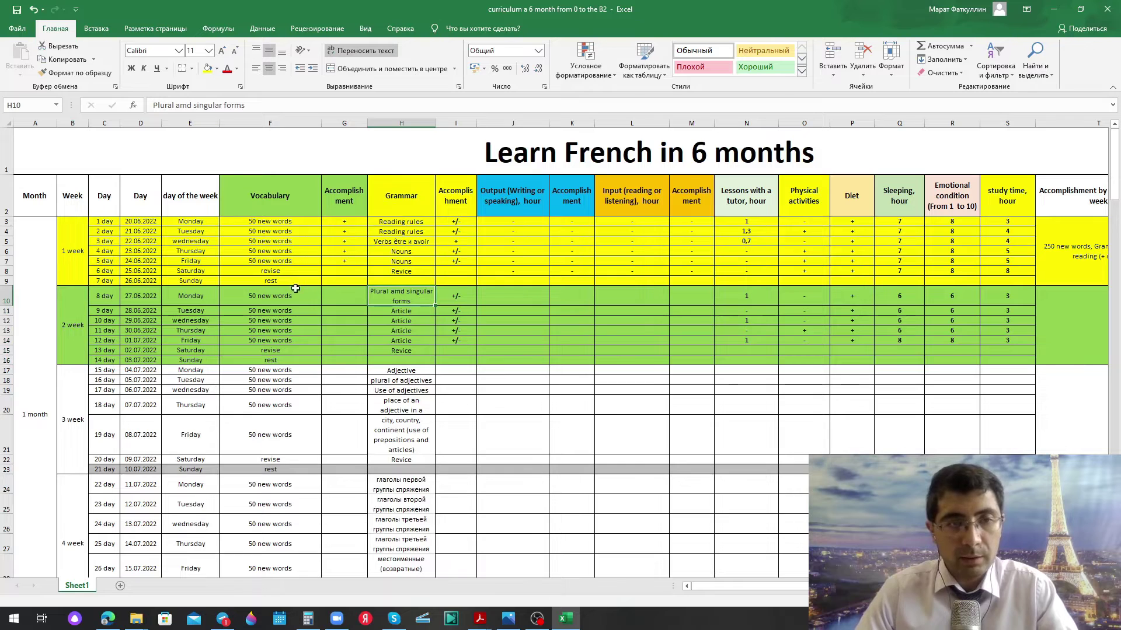
# Mark the vocabulary accomplishment as "+" for Monday to Friday of week 2 (G10:G14)
pyautogui.click(296, 292)
pyautogui.click(346, 295)
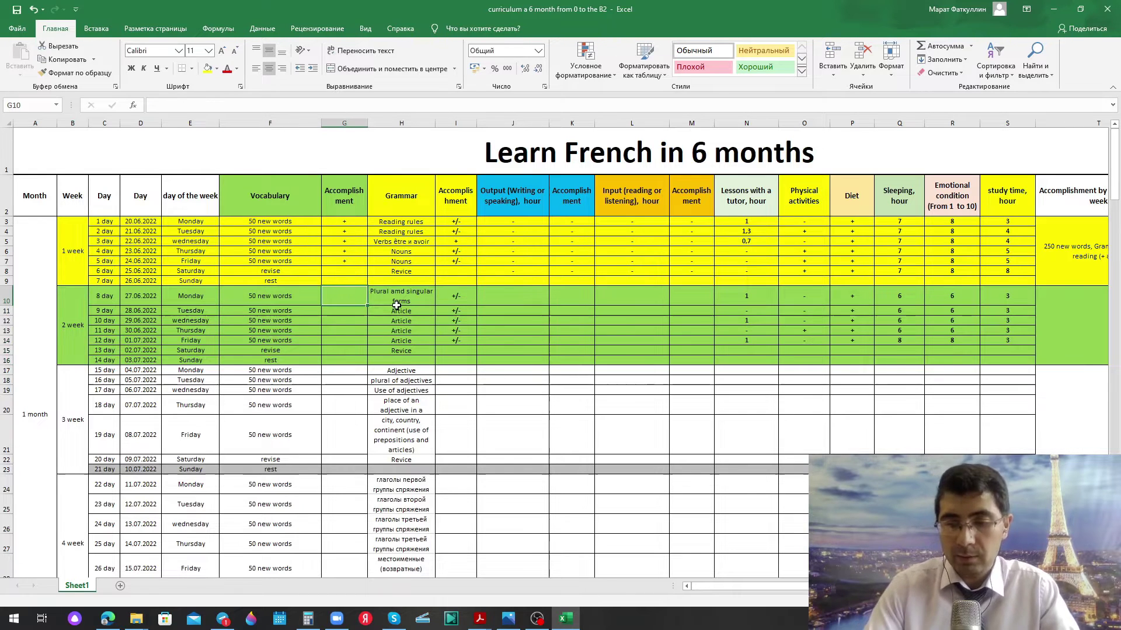
pyautogui.write('+')
pyautogui.hotkey('ctrl', 'Return')
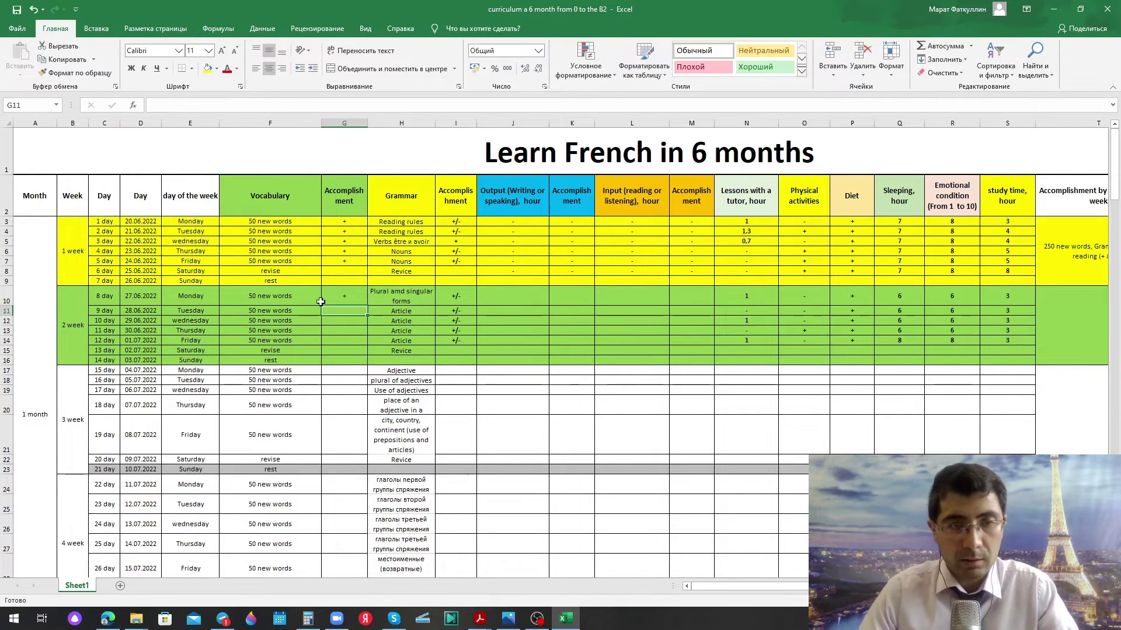
pyautogui.moveTo(327, 299); pyautogui.dragTo(367, 344)
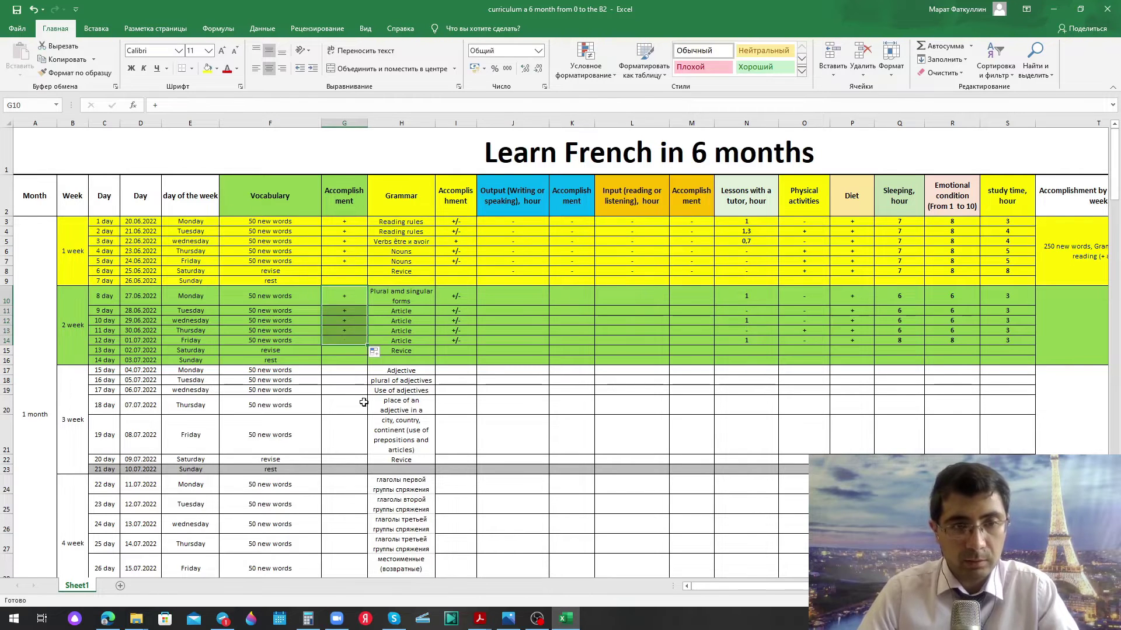
pyautogui.click(502, 322)
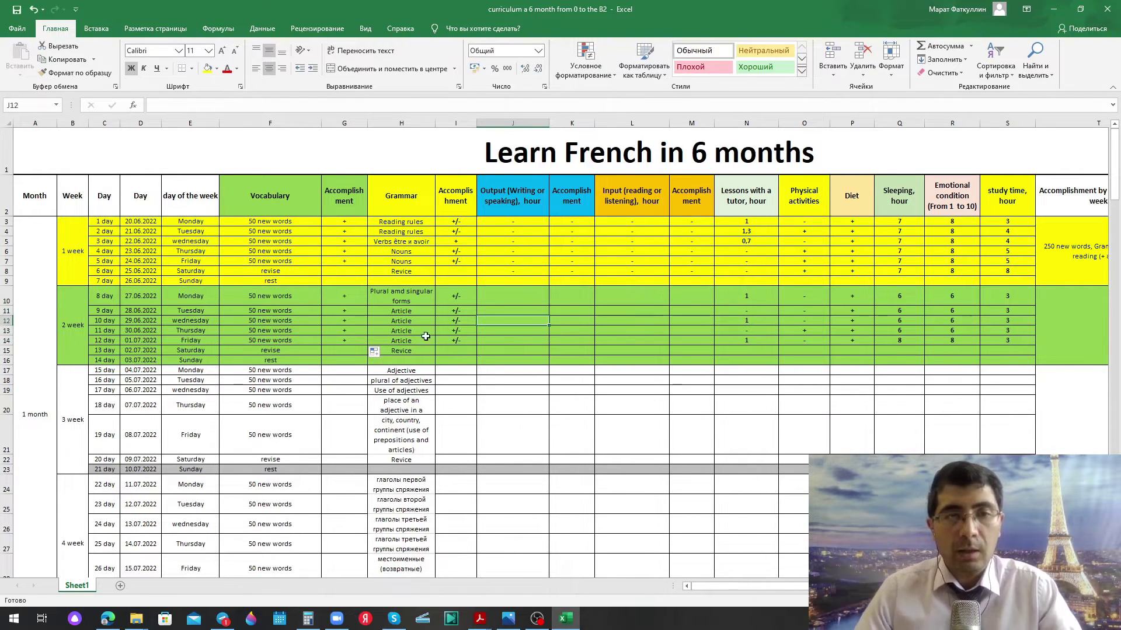
# Enter "-" as the output (writing or speaking) hours for Monday of week 2 in J10
pyautogui.click(390, 290)
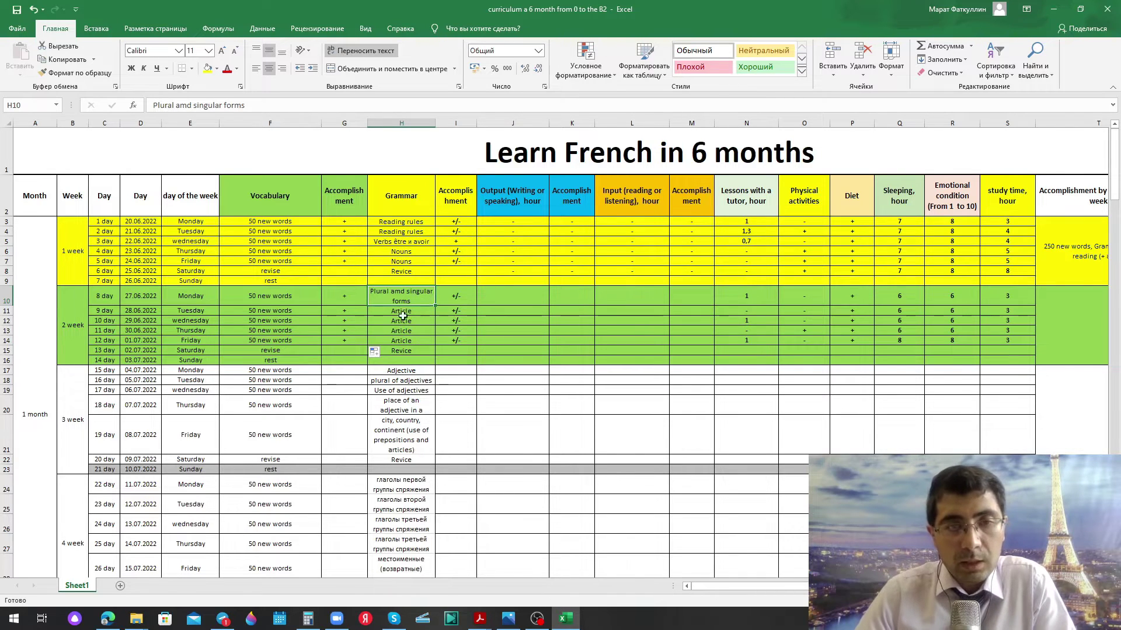
pyautogui.moveTo(402, 311); pyautogui.dragTo(456, 311)
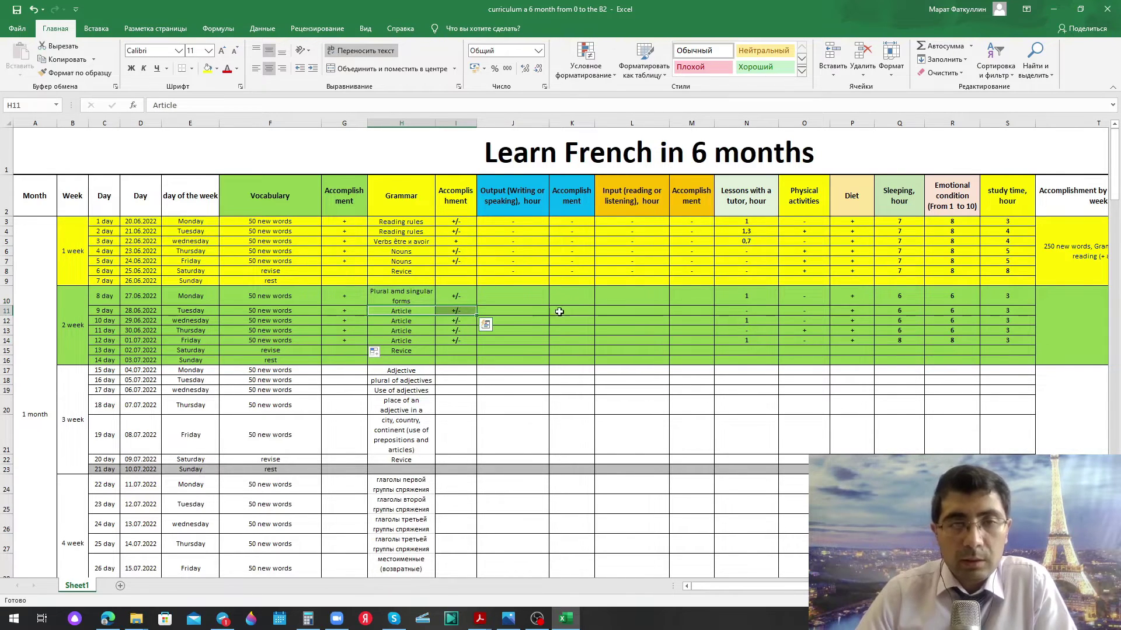
pyautogui.click(516, 297)
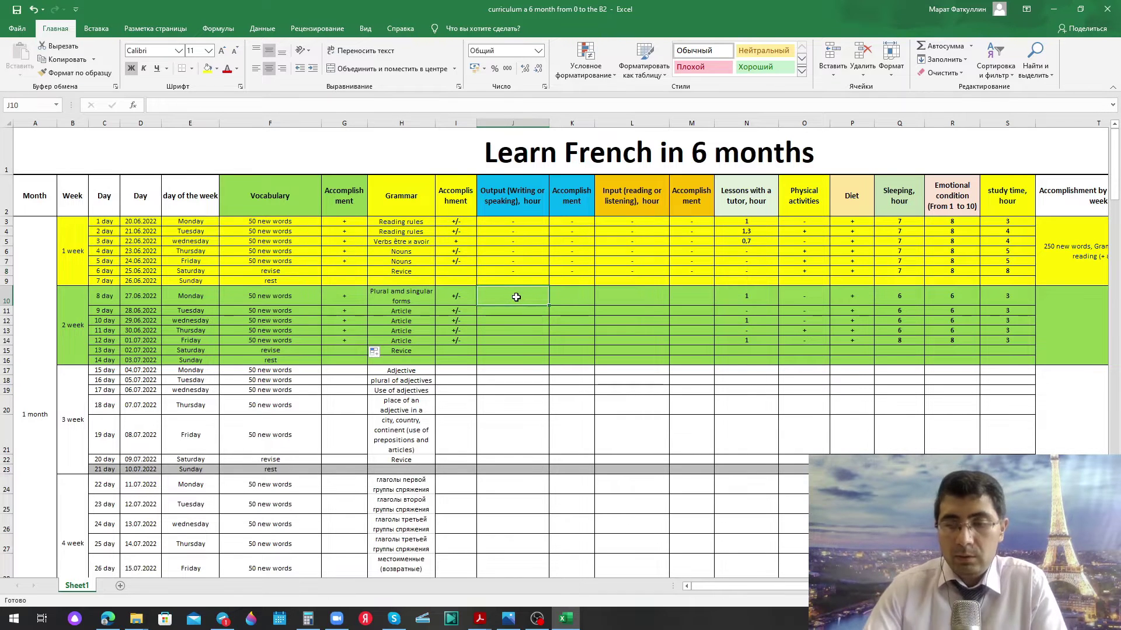
pyautogui.write('-')
pyautogui.press('Return')
# Fill the "-" from J10 across the output, input and accomplishment columns for Monday to Saturday of week 2 (J10:M15)
pyautogui.moveTo(455, 296); pyautogui.dragTo(455, 337)
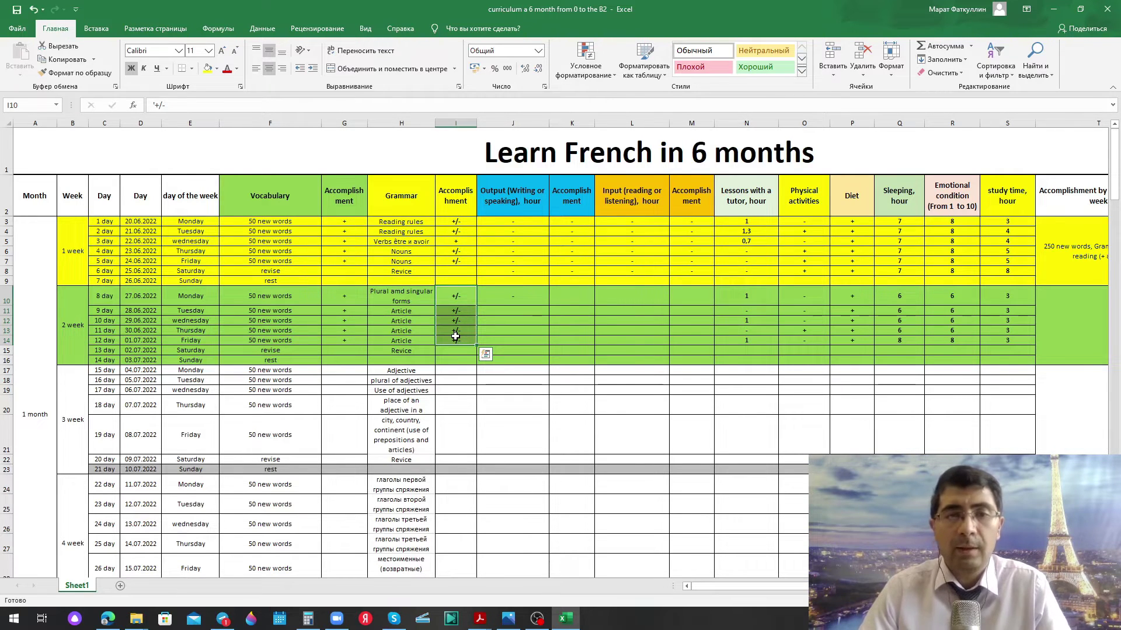
pyautogui.click(529, 298)
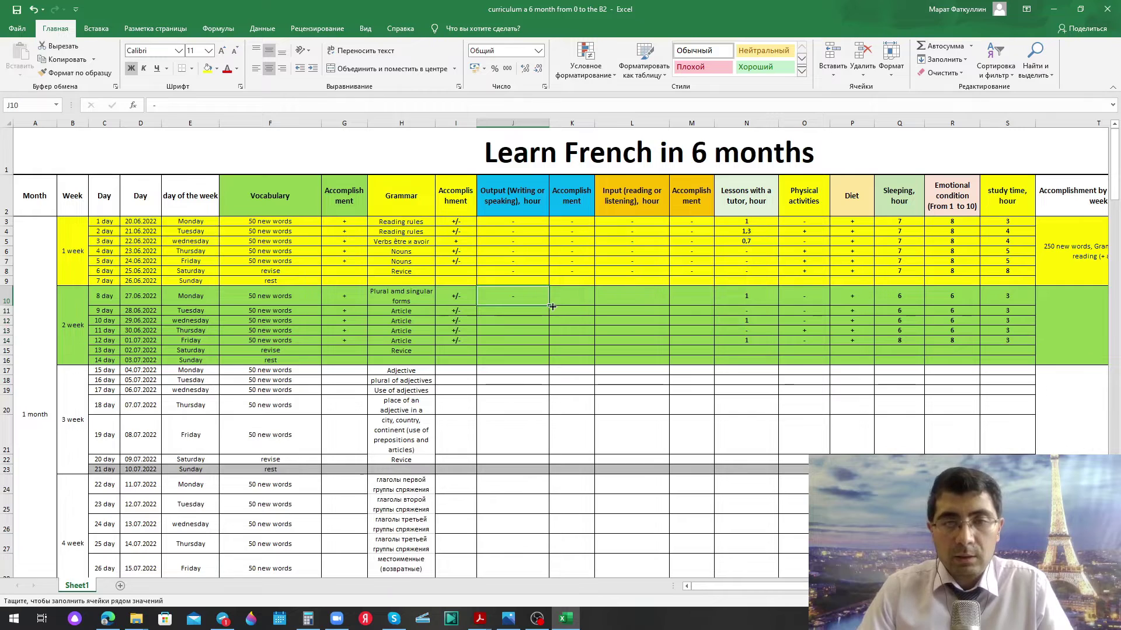
pyautogui.moveTo(552, 306); pyautogui.dragTo(713, 308)
pyautogui.click(708, 302)
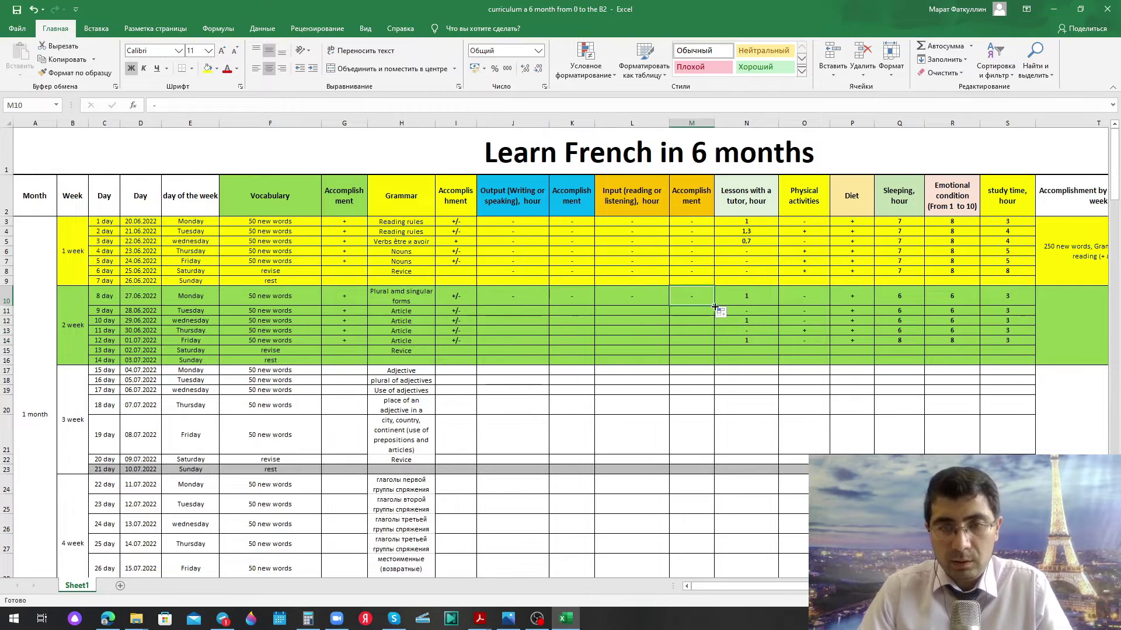
pyautogui.moveTo(512, 296); pyautogui.dragTo(700, 356)
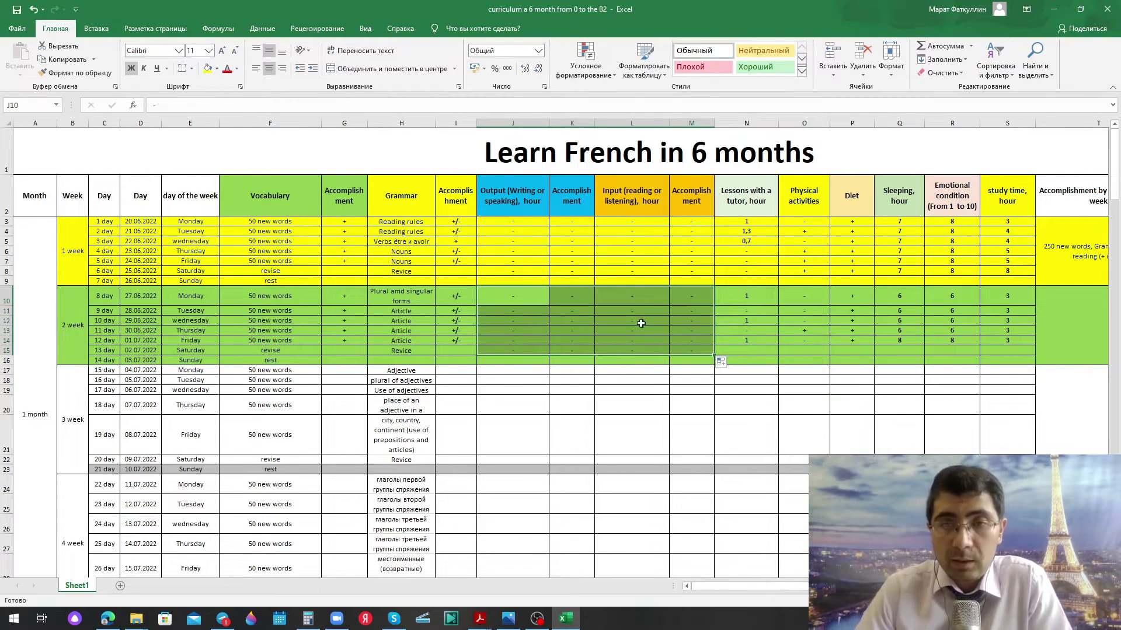
pyautogui.click(549, 301)
pyautogui.moveTo(525, 313); pyautogui.dragTo(711, 346)
# Review the hours of lessons with a tutor recorded for Monday, Wednesday and Friday of week 2
pyautogui.moveTo(756, 587); pyautogui.dragTo(760, 590)
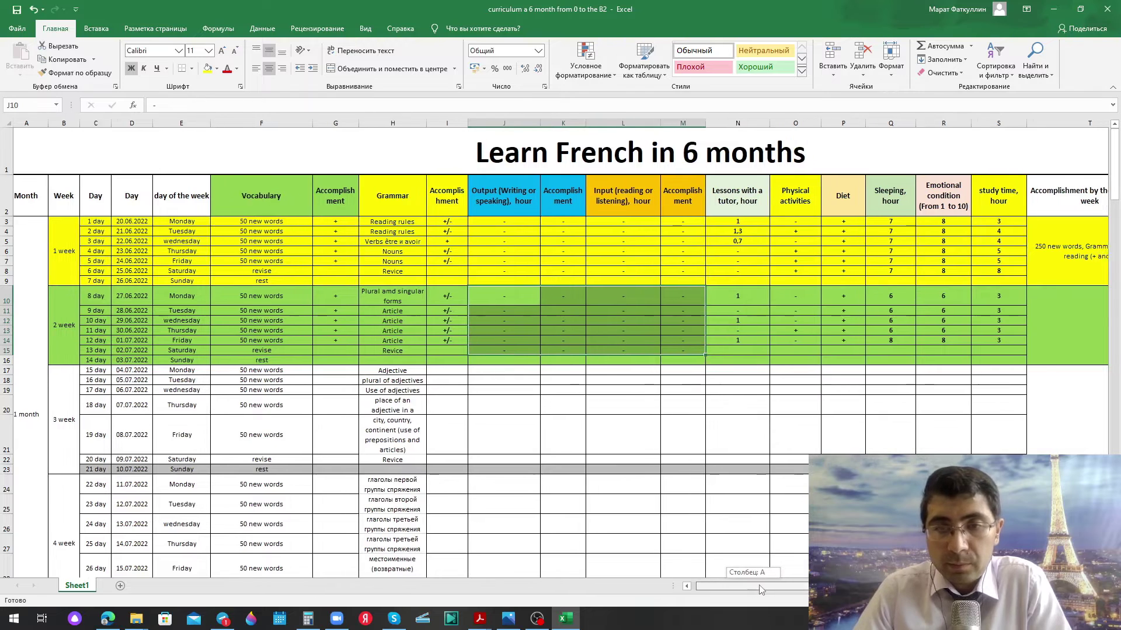
pyautogui.hscroll(4, 625, 339)
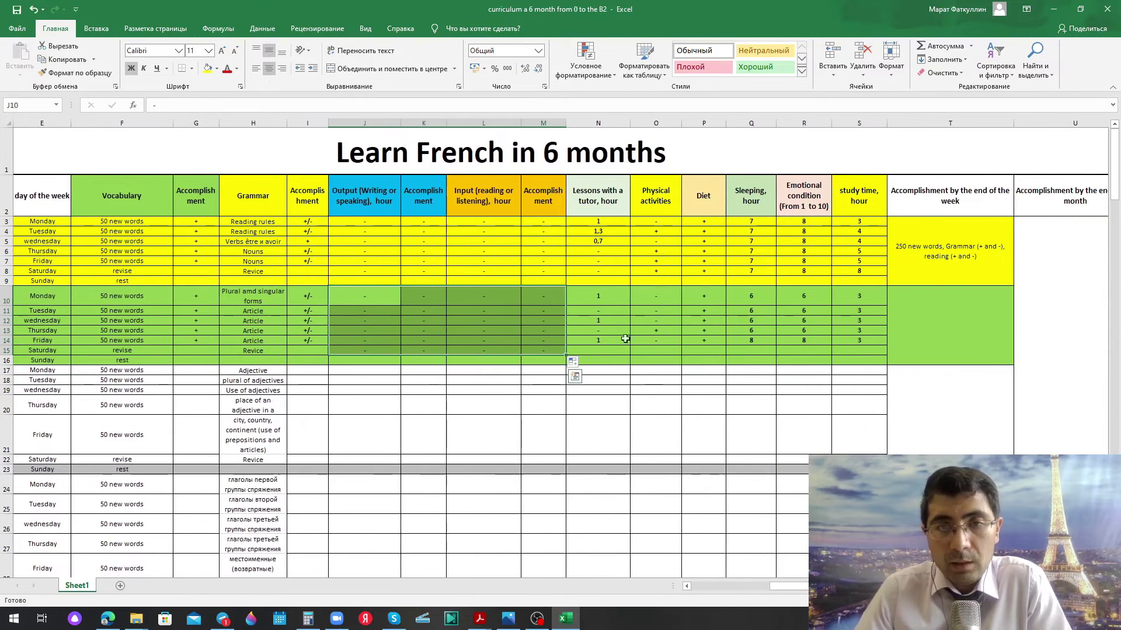
pyautogui.click(604, 299)
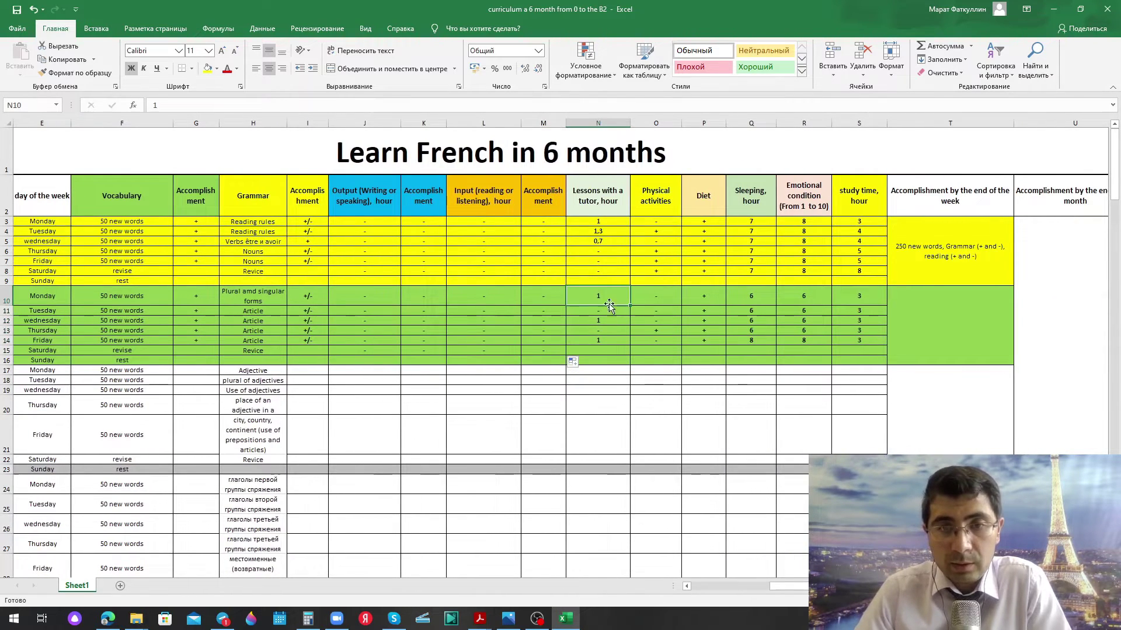
pyautogui.click(609, 341)
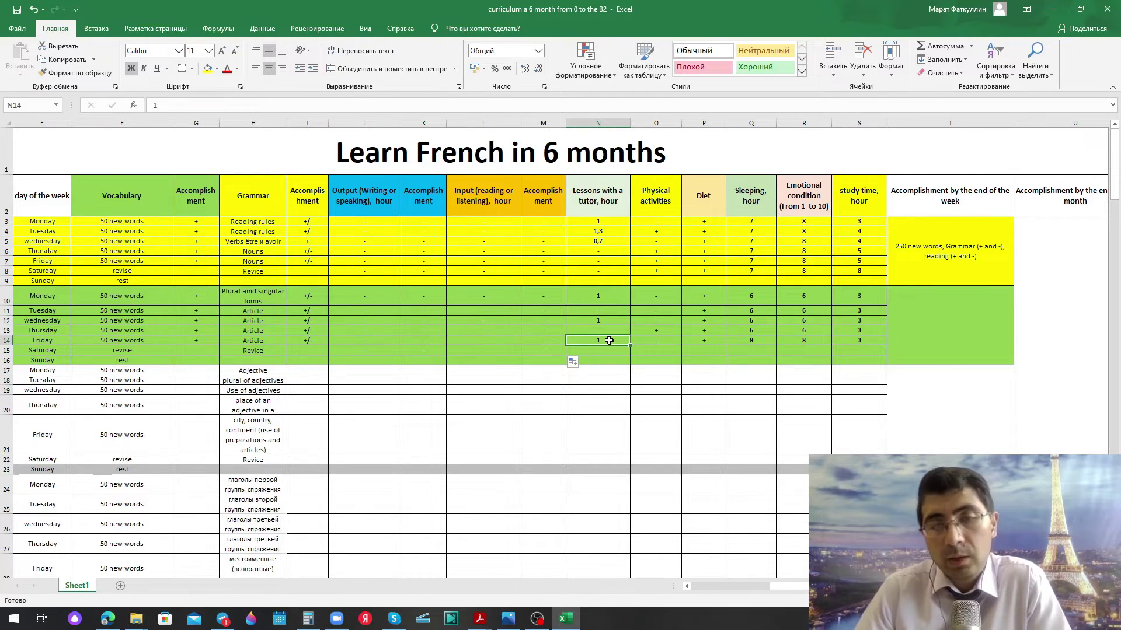
pyautogui.click(609, 303)
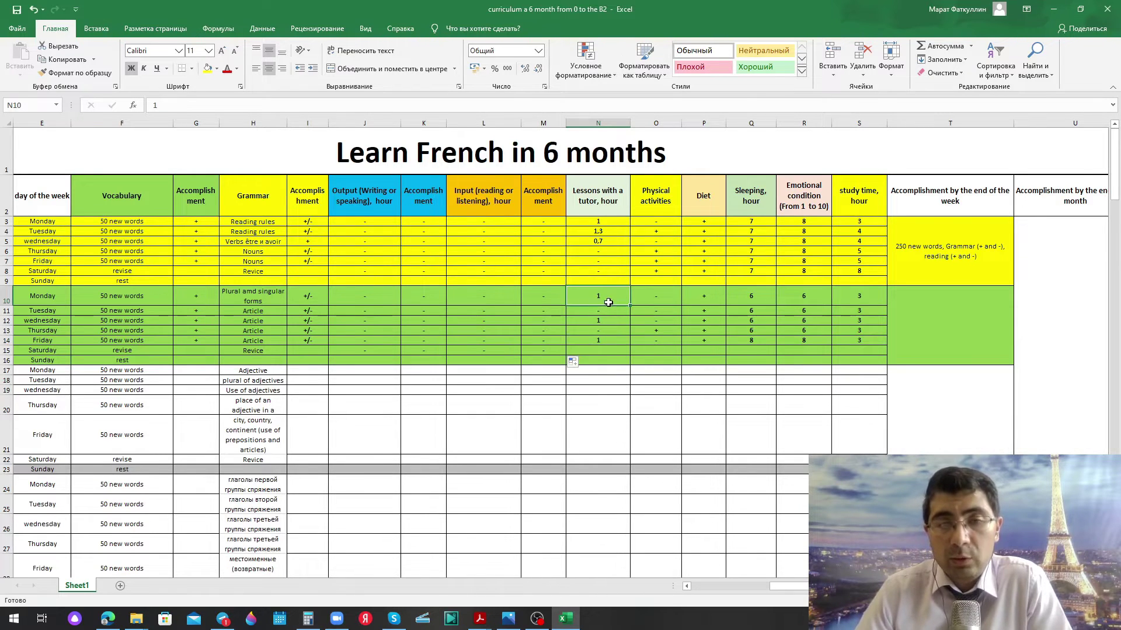
pyautogui.click(602, 321)
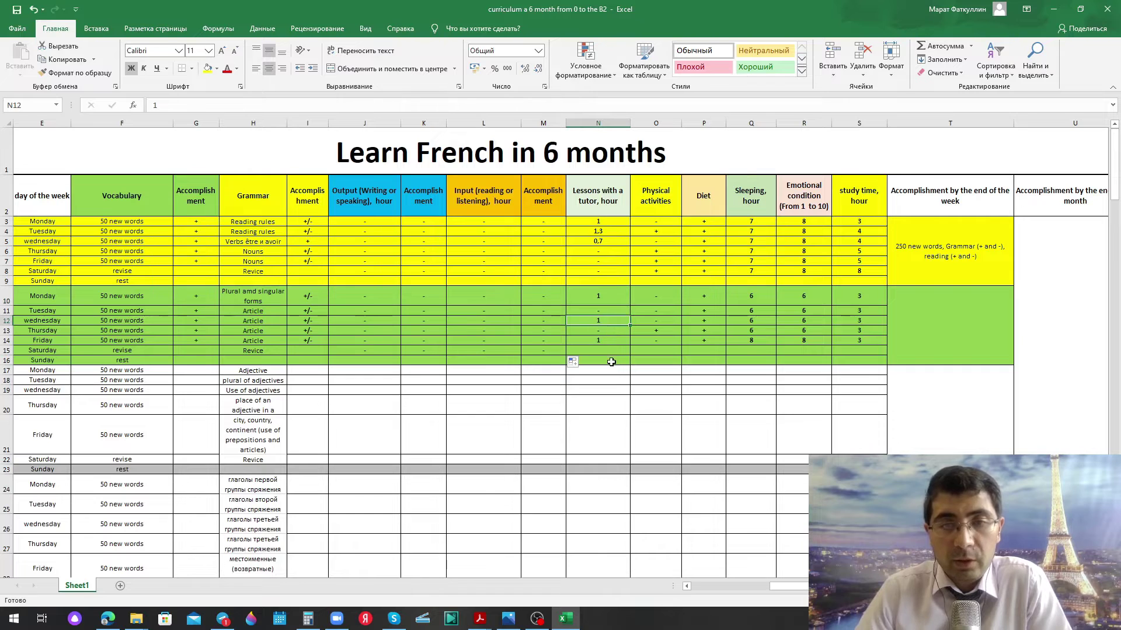
pyautogui.click(597, 339)
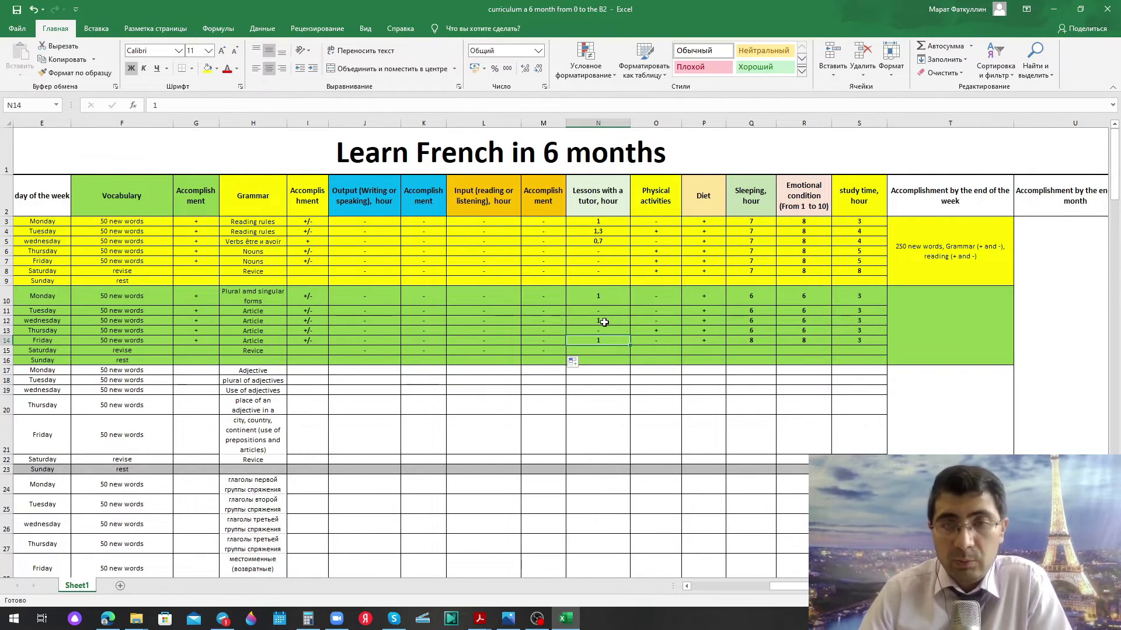
# Enter "+" under physical activities for Saturday of week 2 in O15
pyautogui.click(661, 300)
pyautogui.moveTo(660, 300); pyautogui.dragTo(657, 341)
pyautogui.click(656, 350)
pyautogui.write('+')
pyautogui.press('Return')
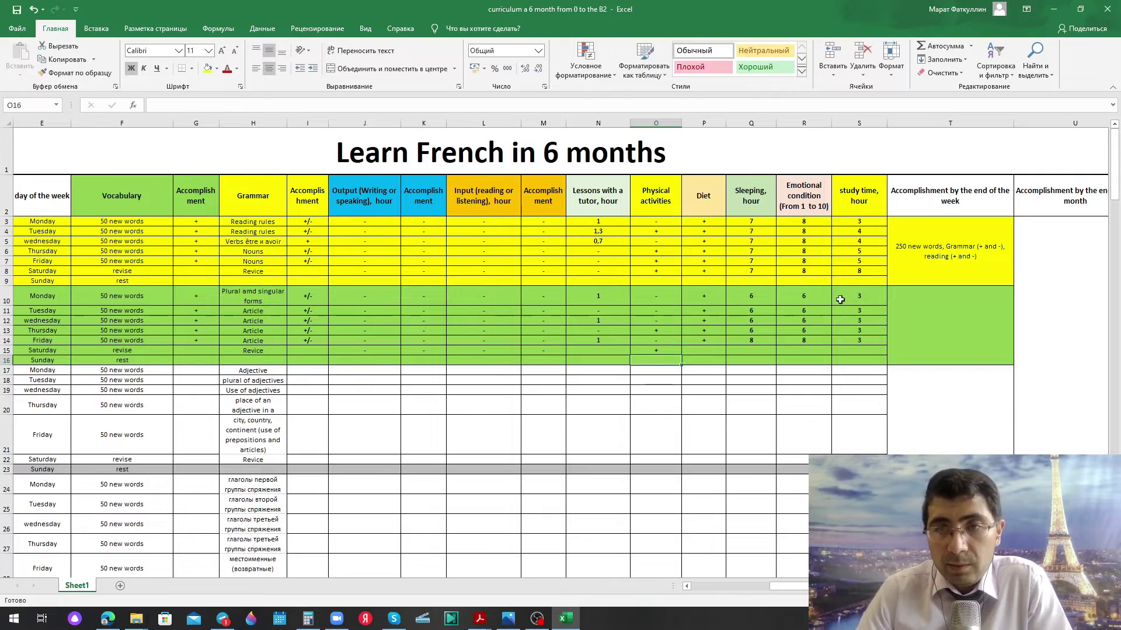
# Examine week 2's entries for emotional condition, physical activities, sleeping hours and diet
pyautogui.moveTo(809, 297); pyautogui.dragTo(813, 330)
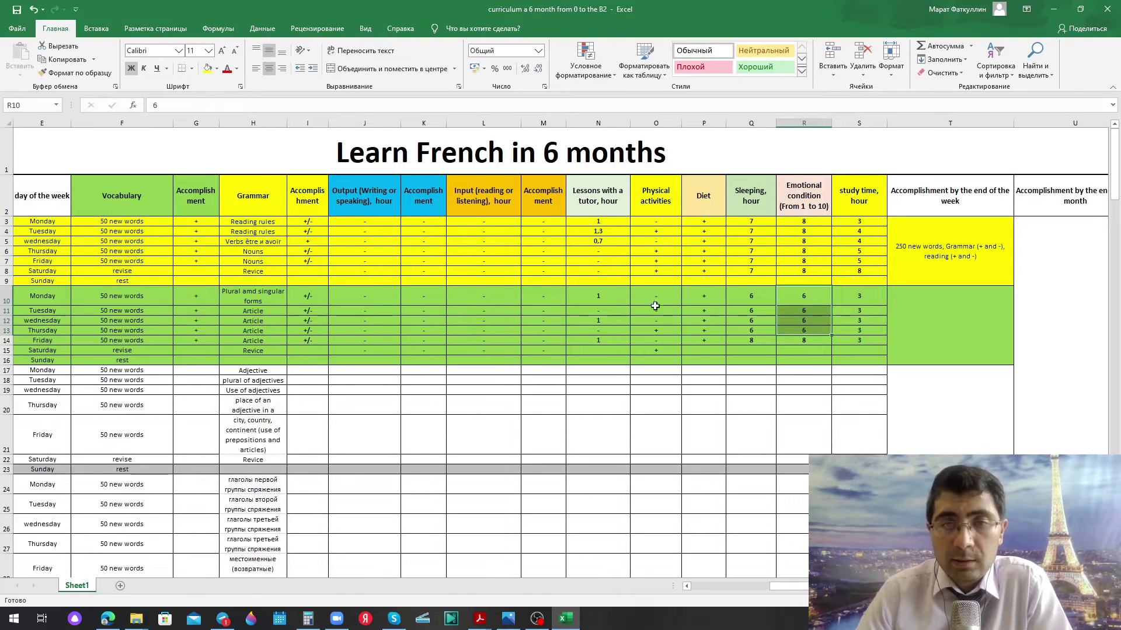
pyautogui.click(656, 331)
pyautogui.click(662, 352)
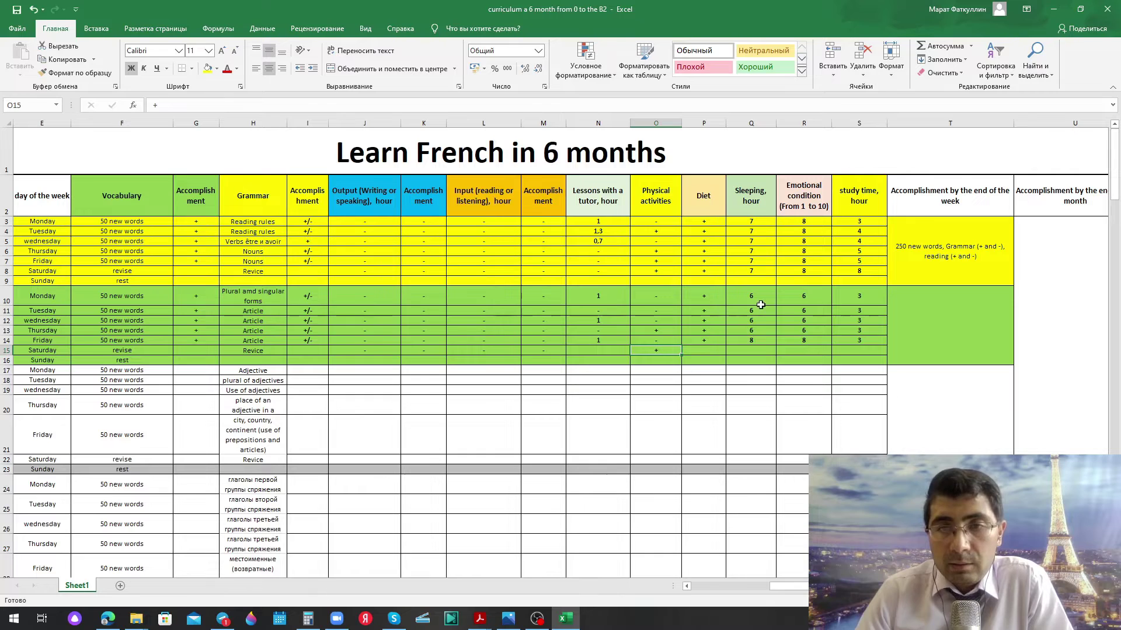
pyautogui.moveTo(805, 298); pyautogui.dragTo(805, 340)
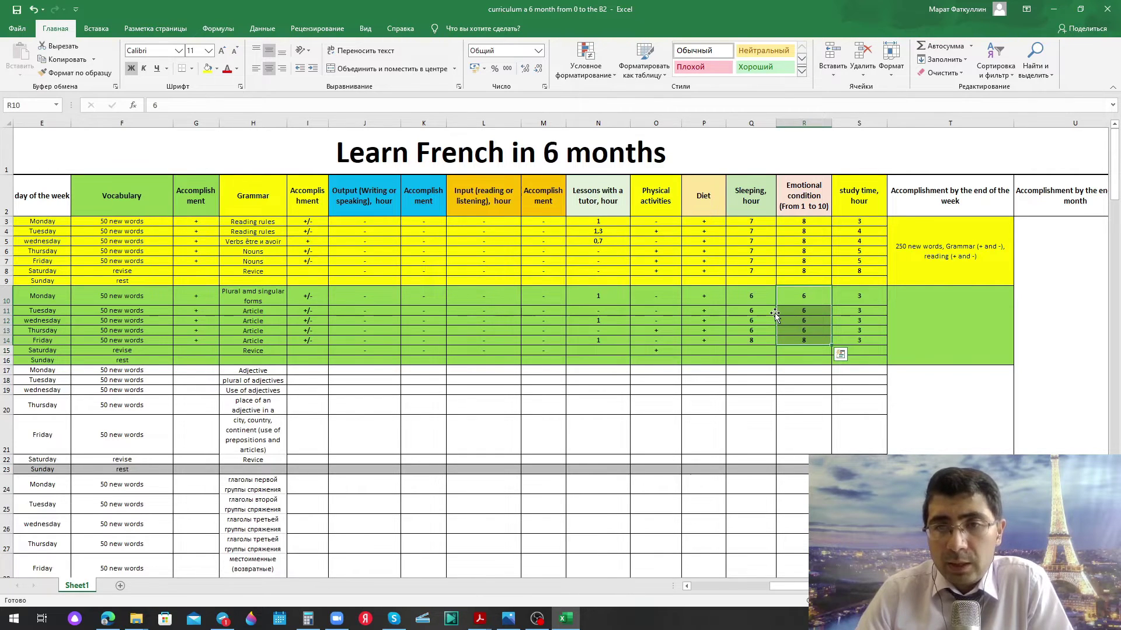
pyautogui.moveTo(762, 302); pyautogui.dragTo(753, 340)
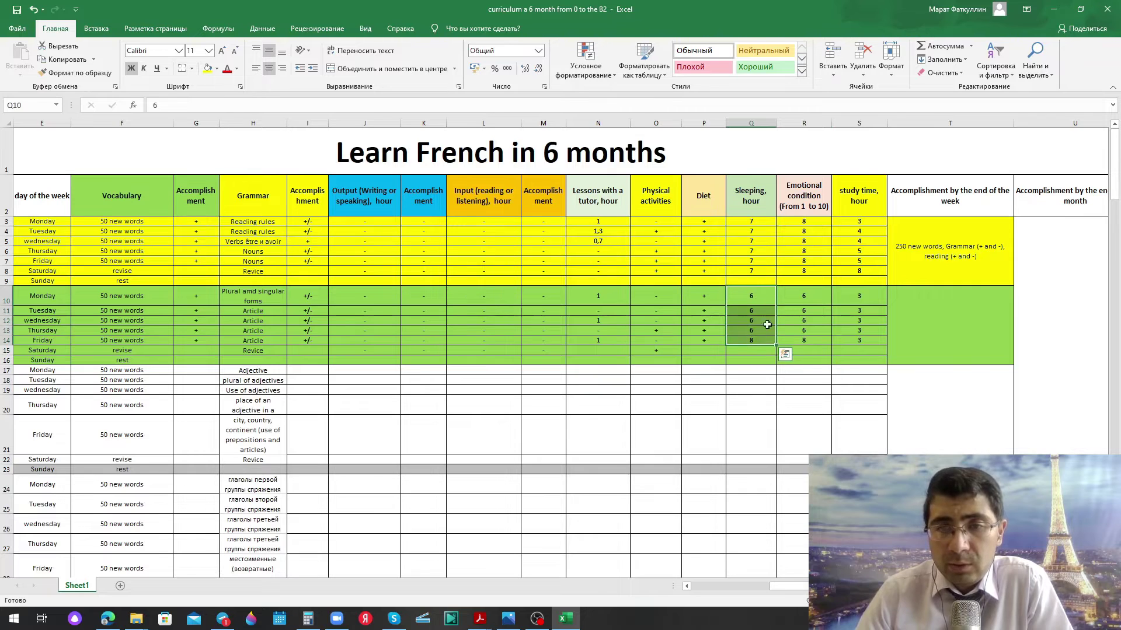
pyautogui.click(762, 302)
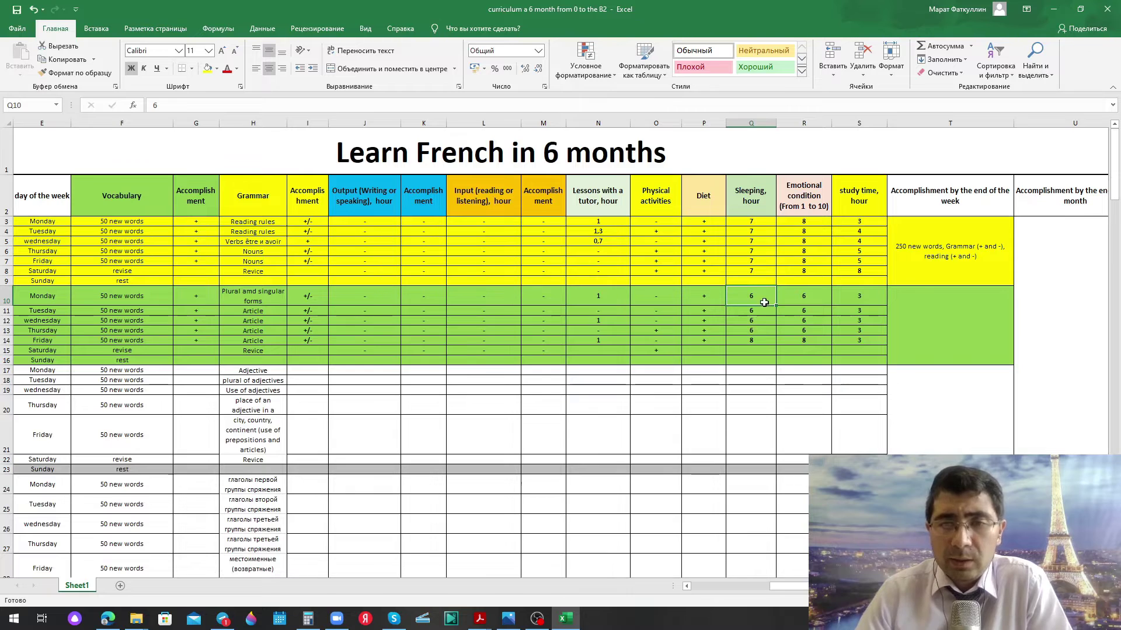
pyautogui.click(763, 310)
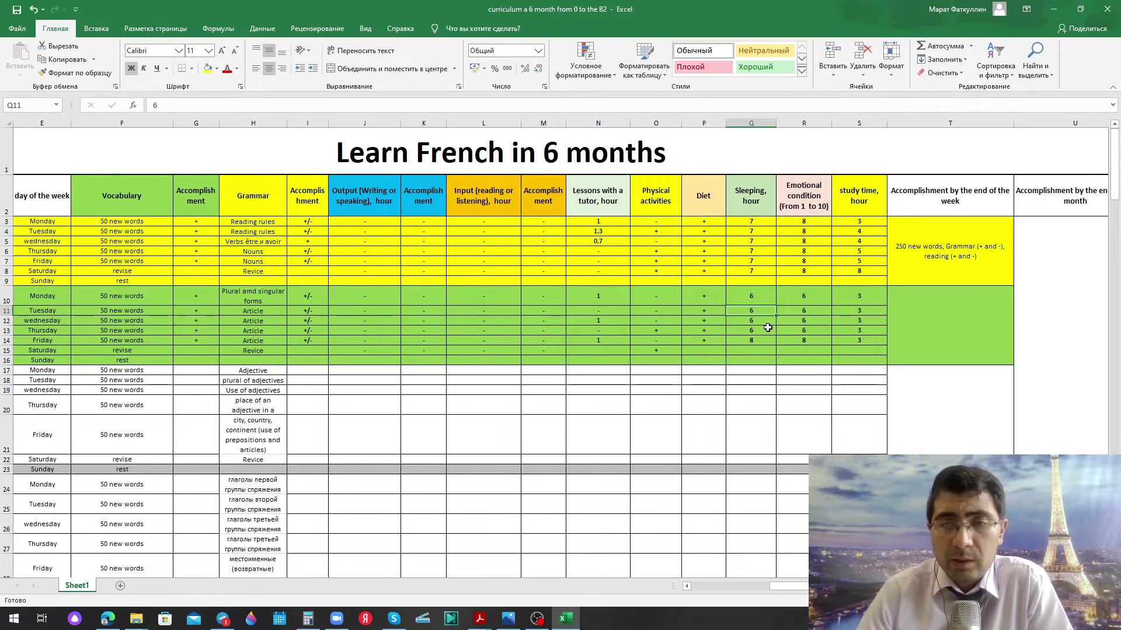
pyautogui.click(720, 300)
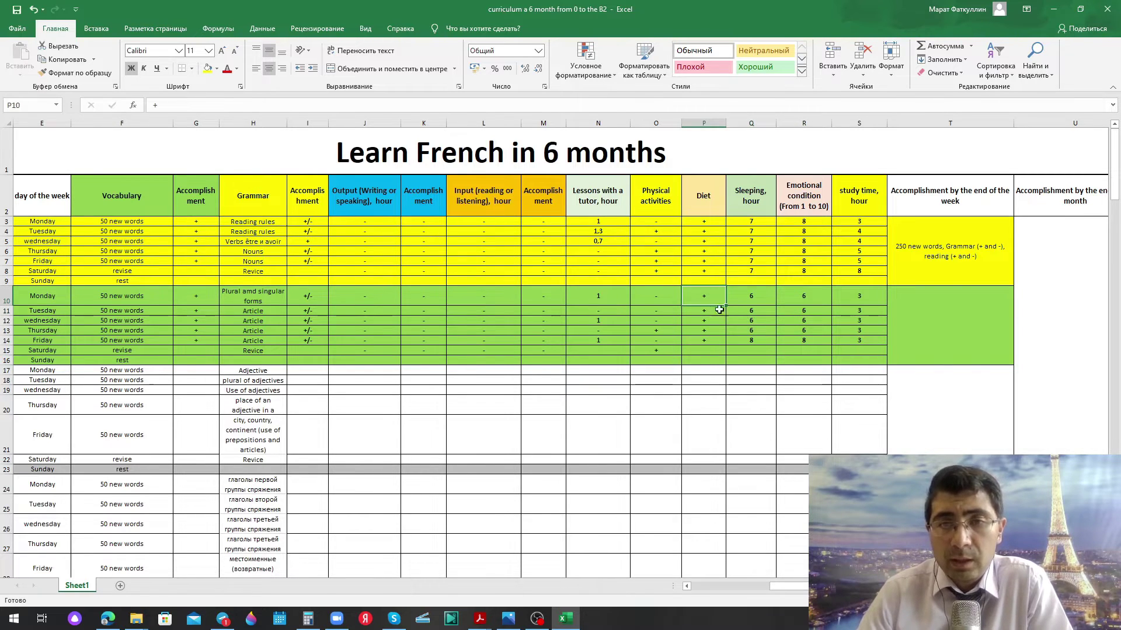
pyautogui.moveTo(715, 298); pyautogui.dragTo(713, 337)
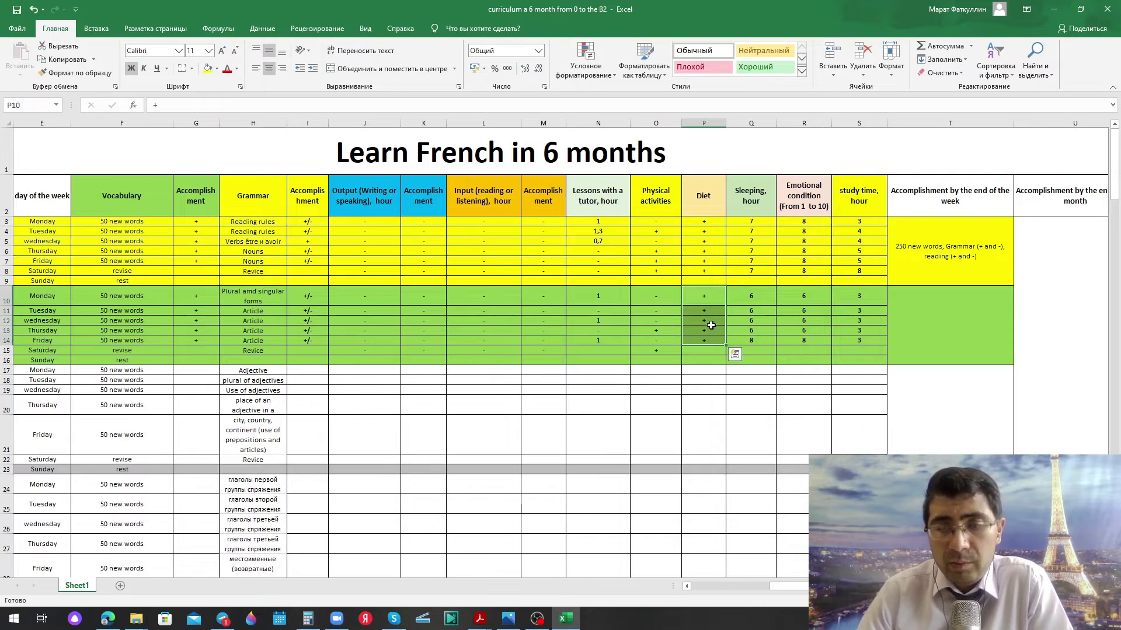
pyautogui.click(705, 296)
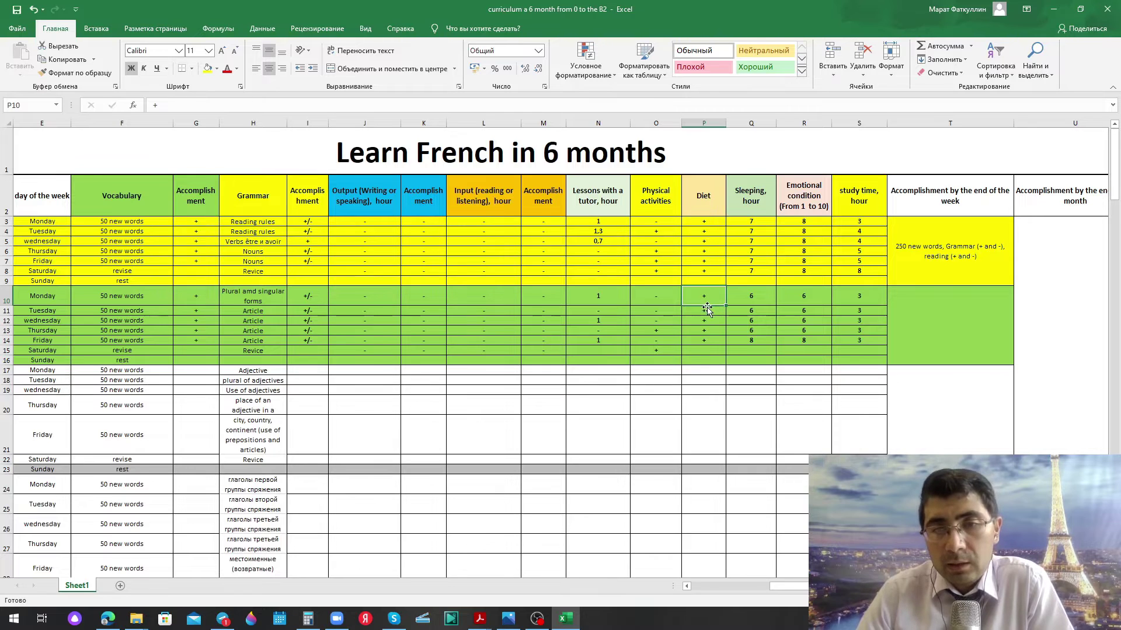
pyautogui.click(706, 310)
# Compare week 2's daily study time with its emotional condition scores and sleeping hours
pyautogui.click(893, 282)
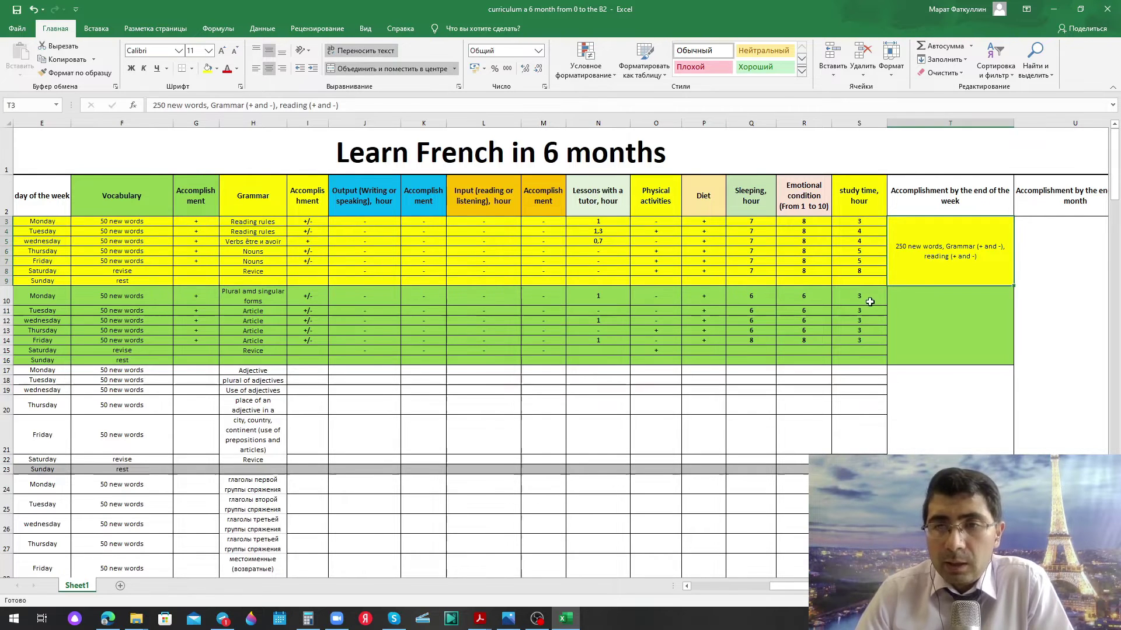
pyautogui.moveTo(858, 296); pyautogui.dragTo(861, 344)
pyautogui.click(809, 299)
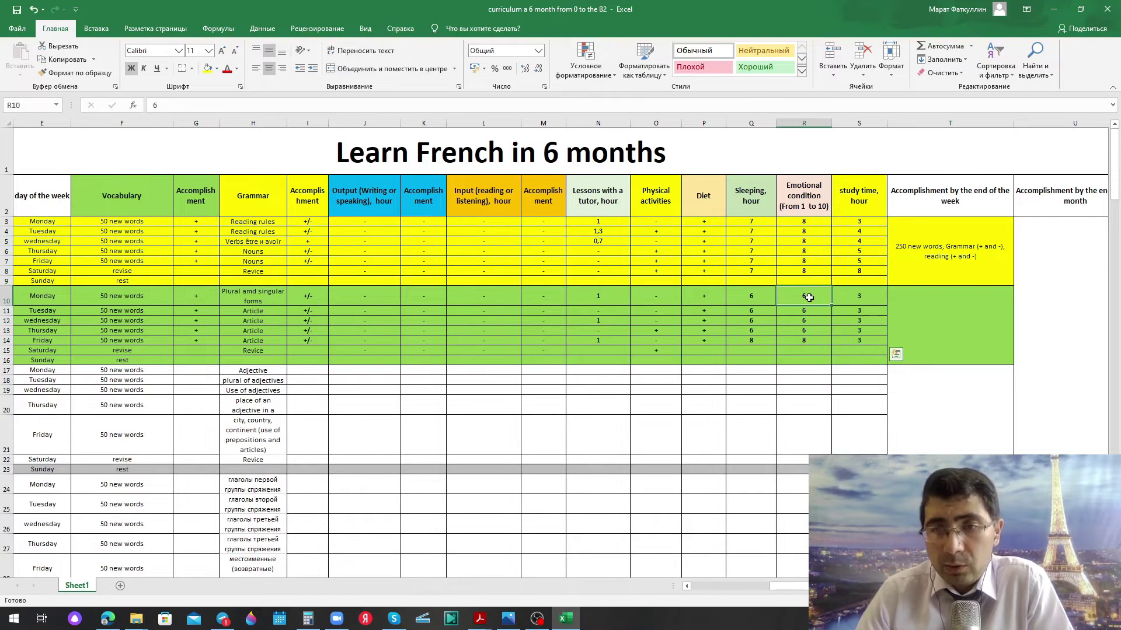
pyautogui.moveTo(808, 299); pyautogui.dragTo(816, 337)
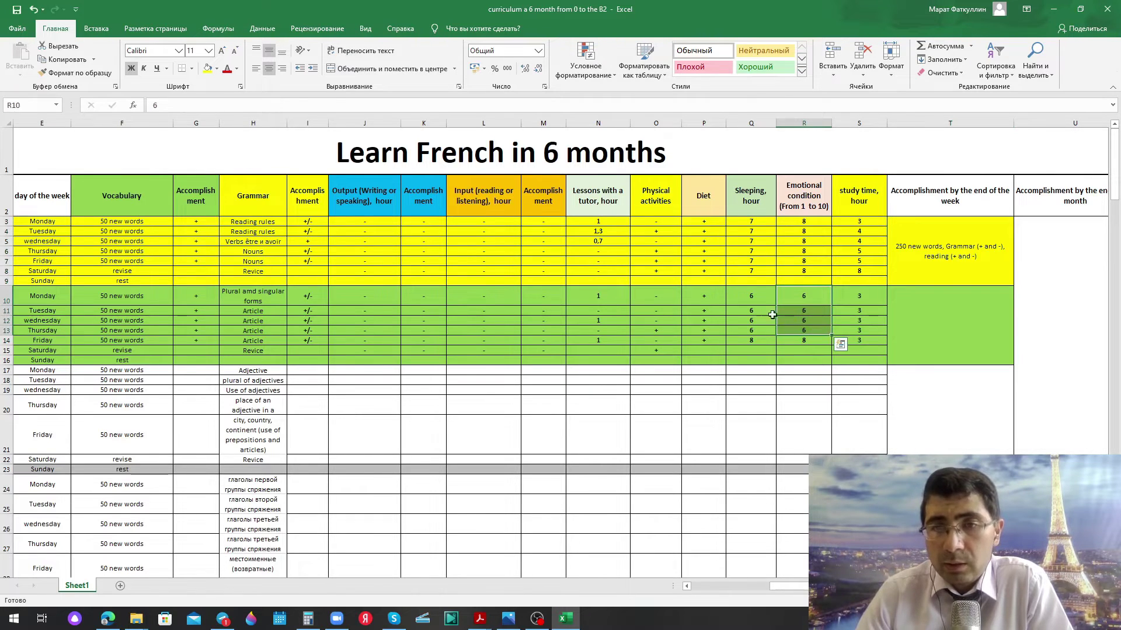
pyautogui.click(757, 304)
pyautogui.moveTo(757, 305); pyautogui.dragTo(759, 327)
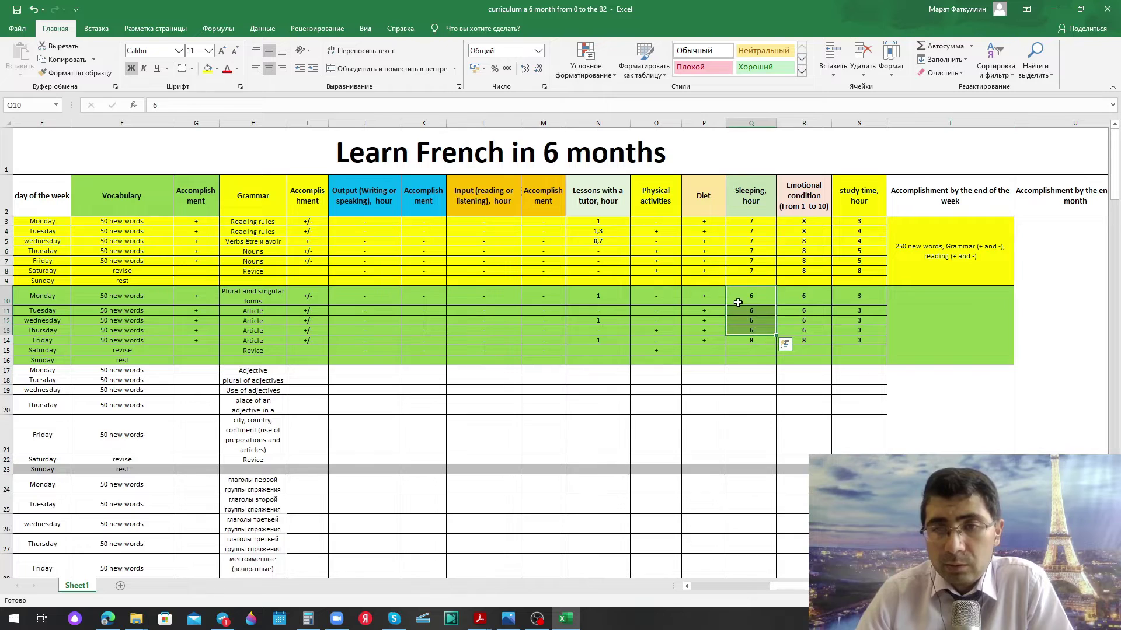
pyautogui.moveTo(858, 297); pyautogui.dragTo(854, 340)
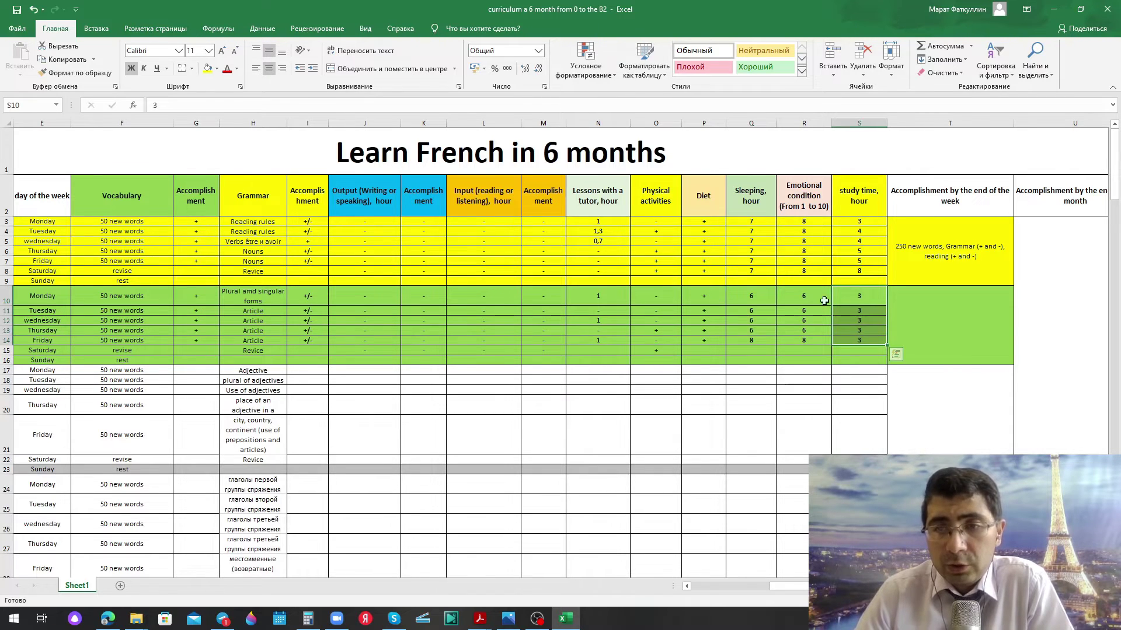
pyautogui.click(865, 299)
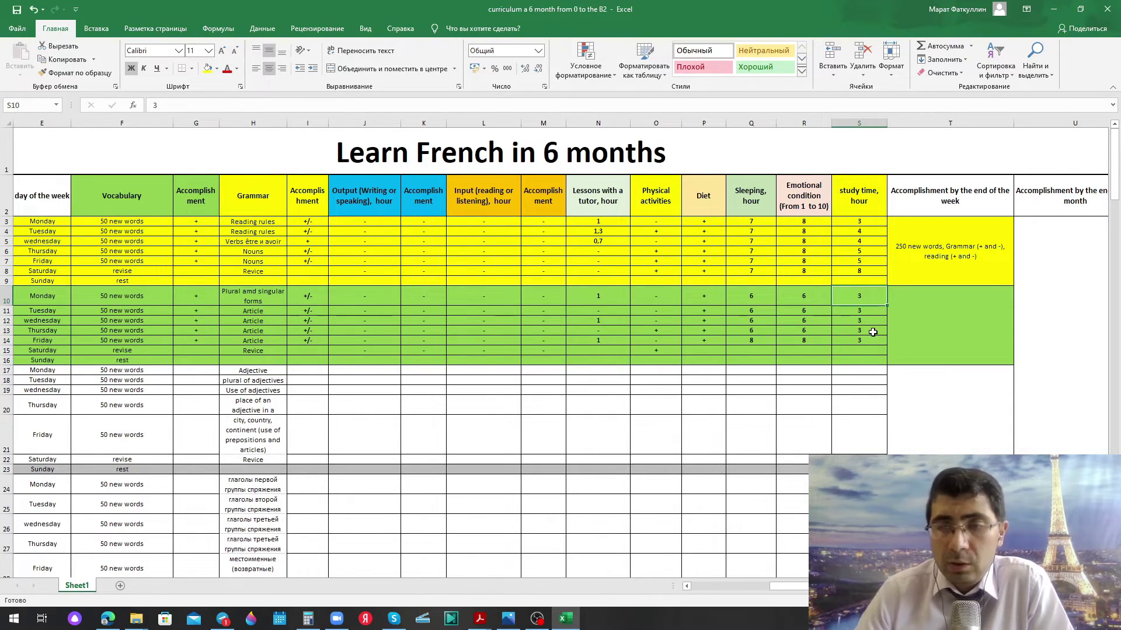
pyautogui.click(808, 313)
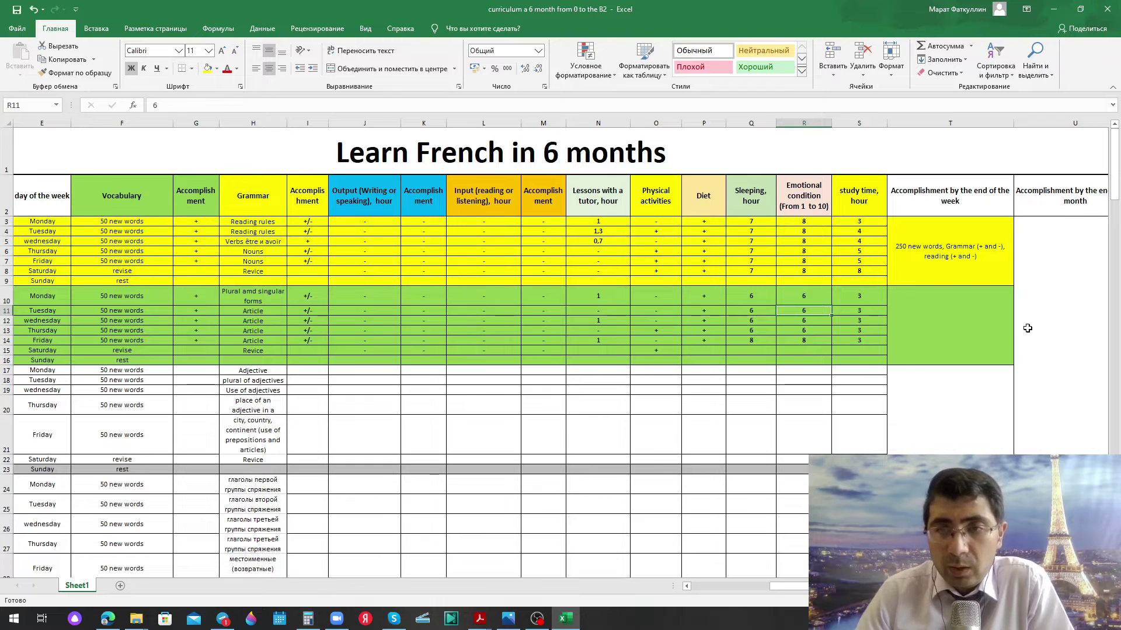
# Fill in week 2's accomplishment by the end of the week in T10 with "250 new words, Grammar (+ and -), reading (+ and -)"
pyautogui.click(931, 304)
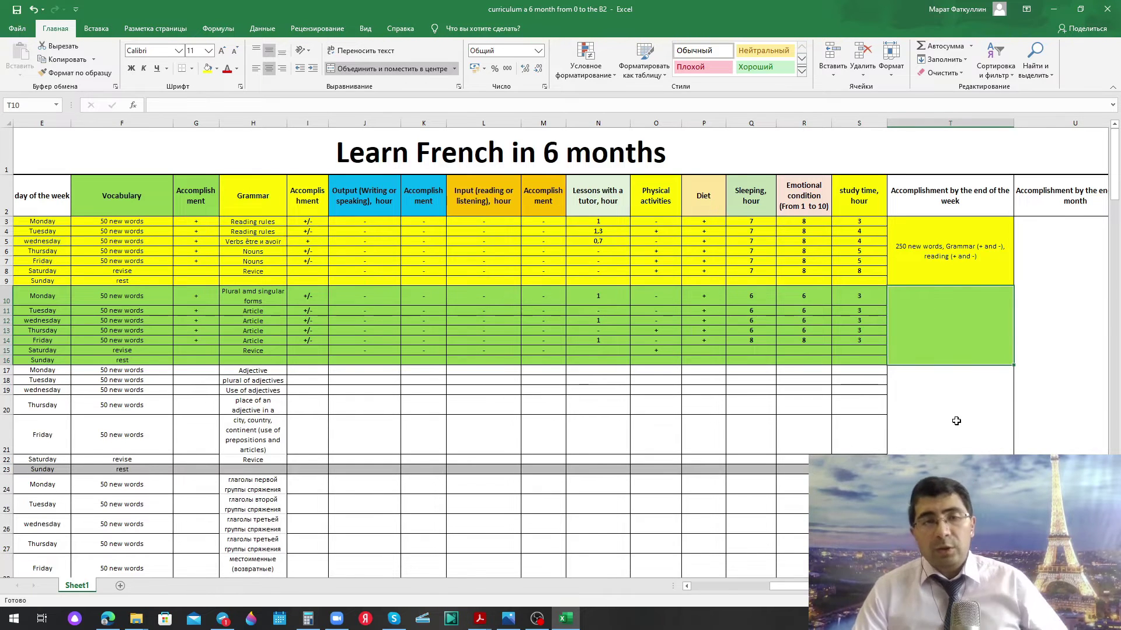
pyautogui.write('2')
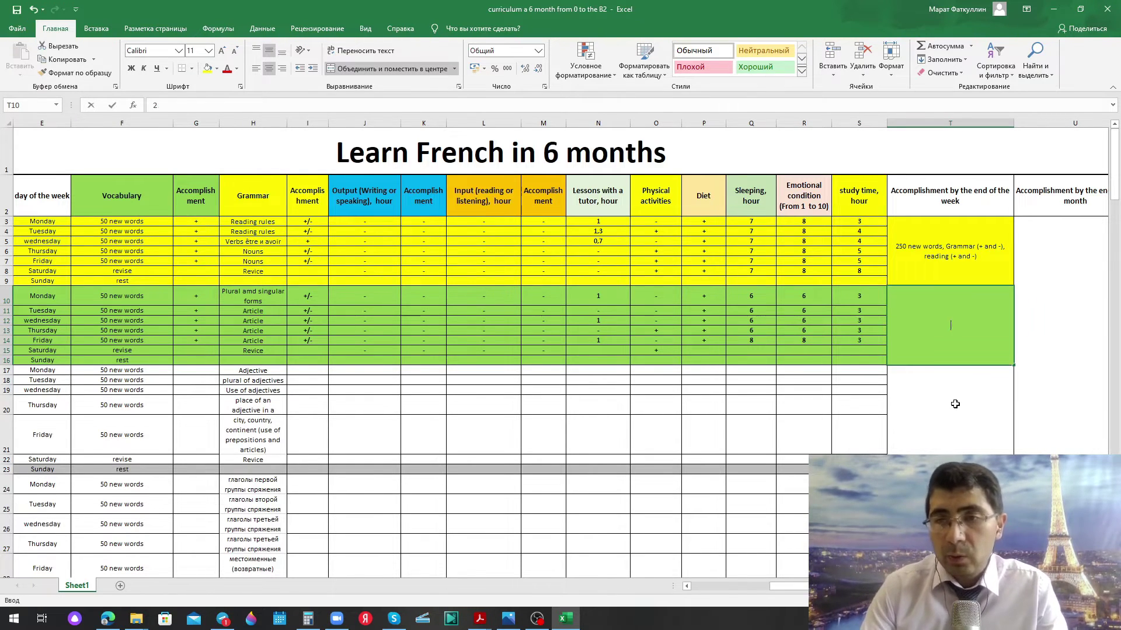
pyautogui.write('5')
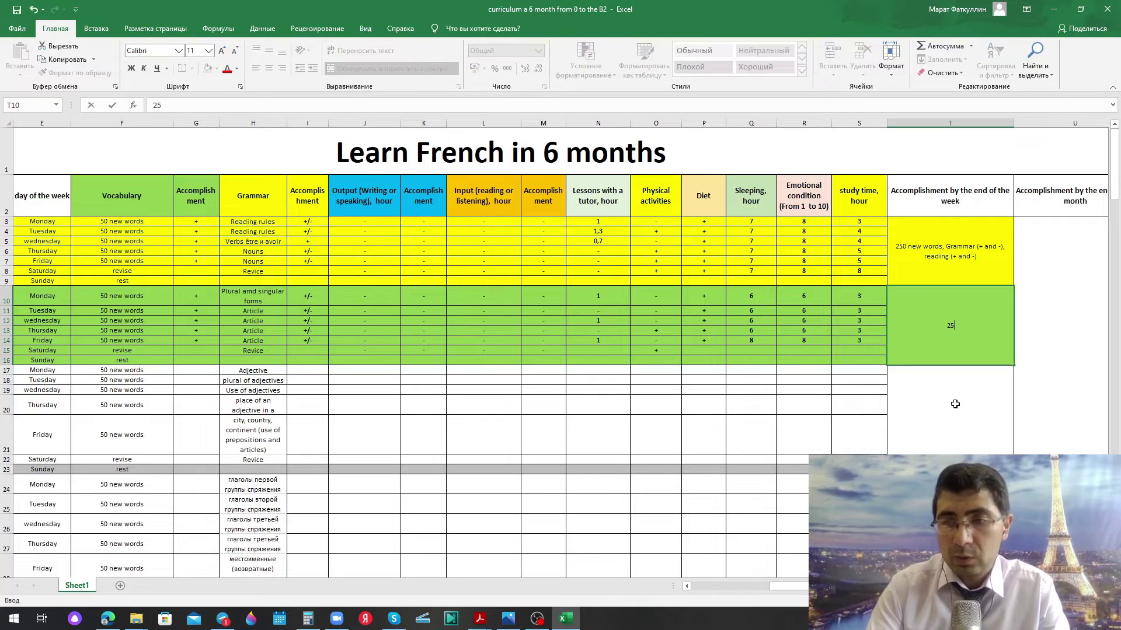
pyautogui.write('0 nw')
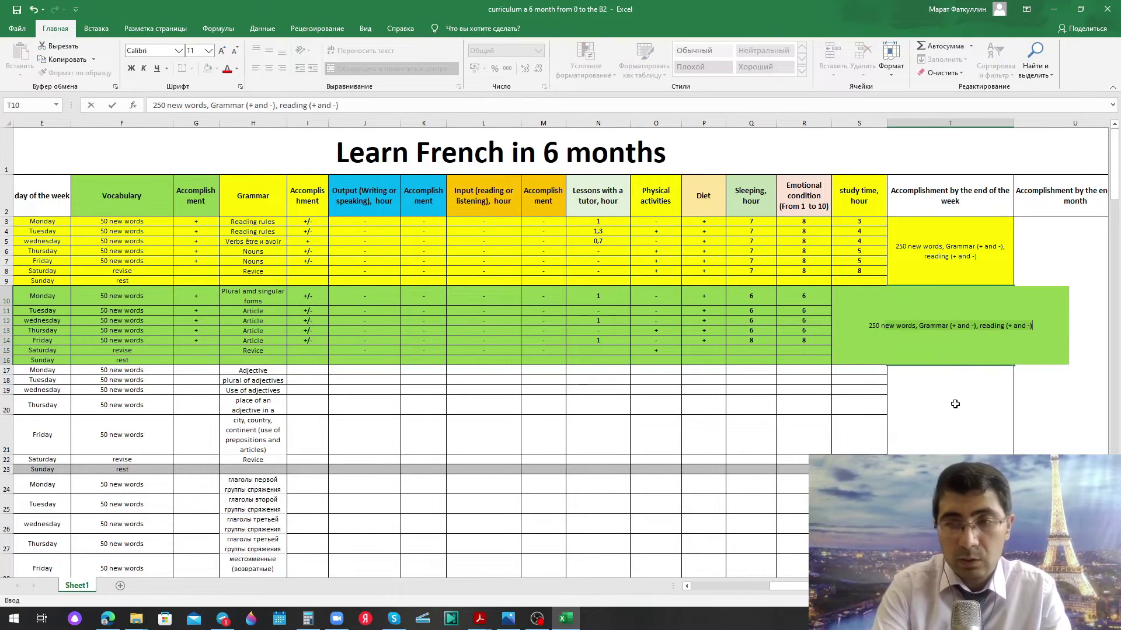
pyautogui.write('e')
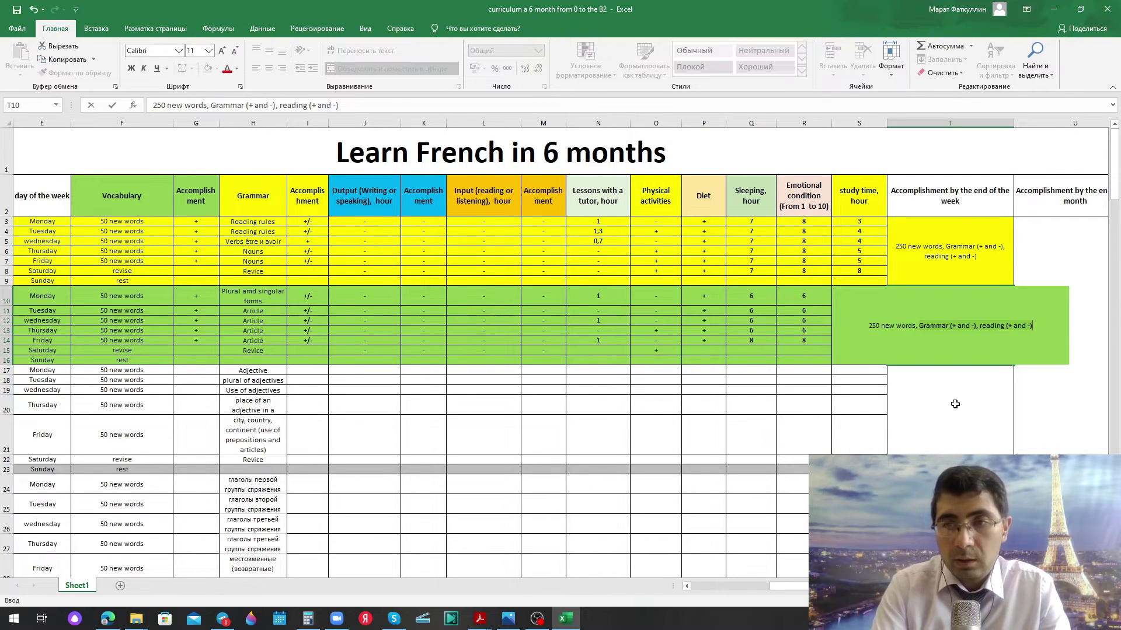
# Replace "reading (+ and -)" in week 2's accomplishment entry in T10 with "1 group of verbs"
pyautogui.press('F2')
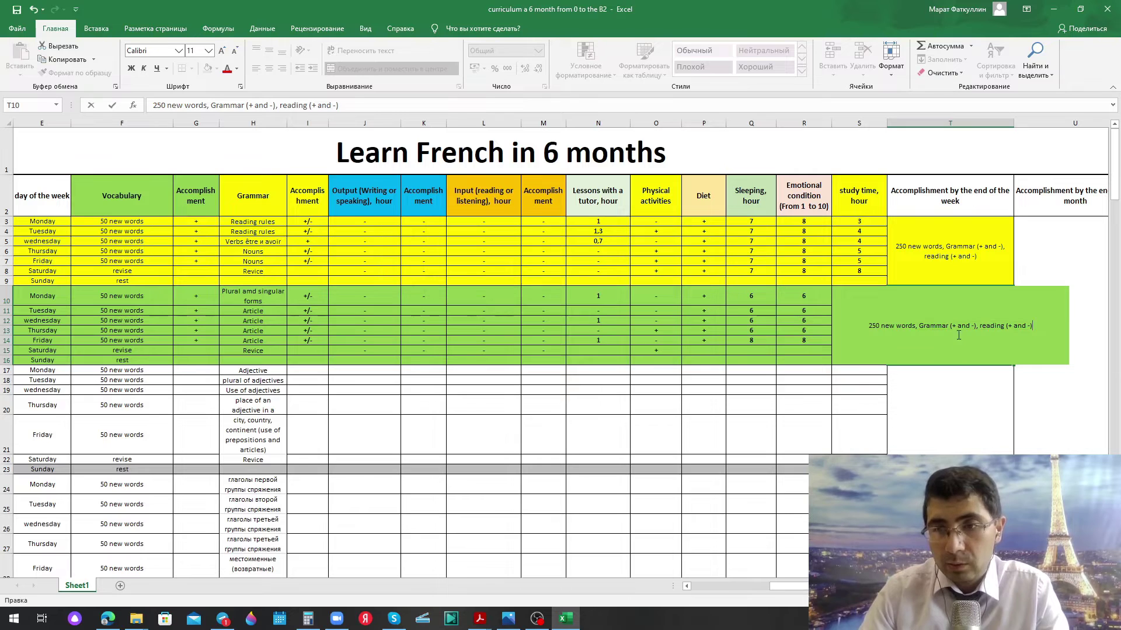
pyautogui.moveTo(978, 327); pyautogui.dragTo(1037, 325)
pyautogui.click(983, 325)
pyautogui.press('Delete')
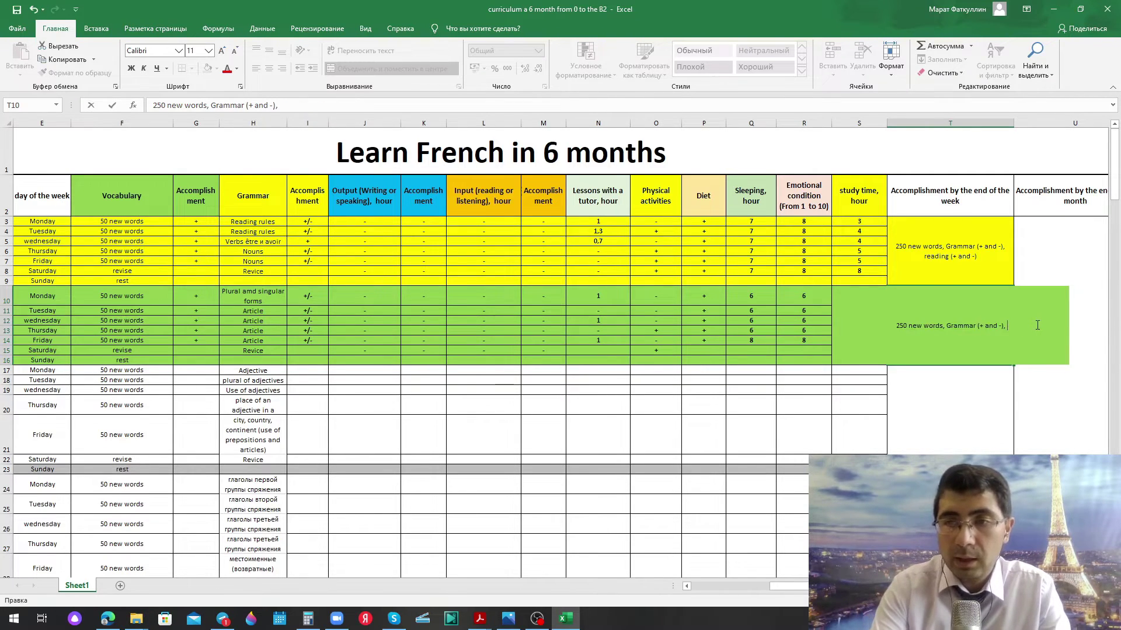
pyautogui.write('1')
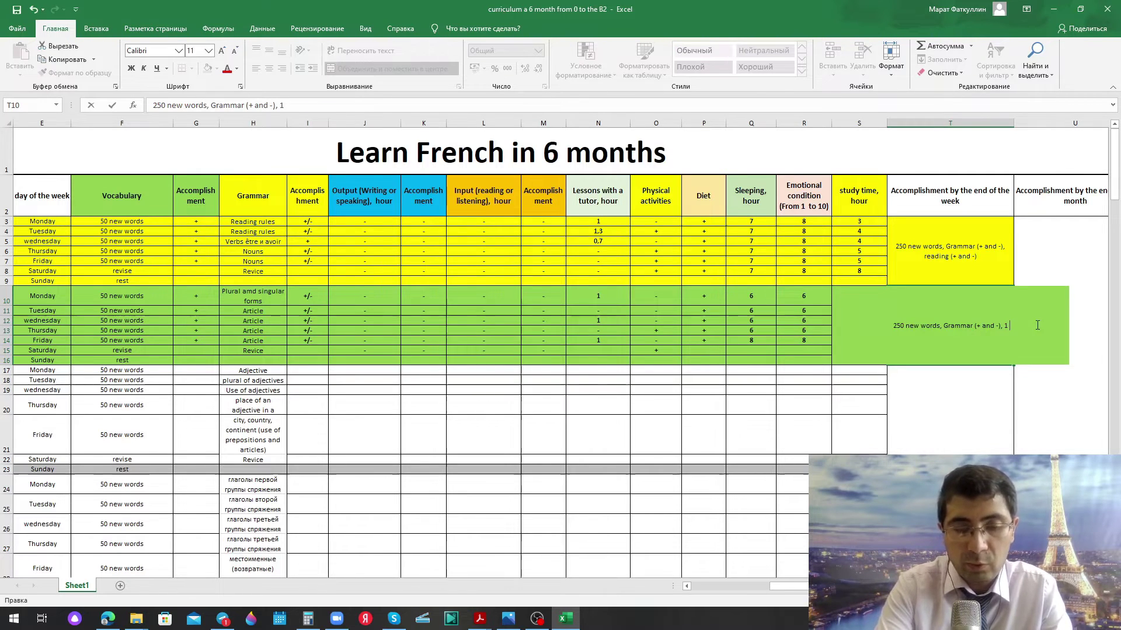
pyautogui.write('a')
pyautogui.press('BackSpace')
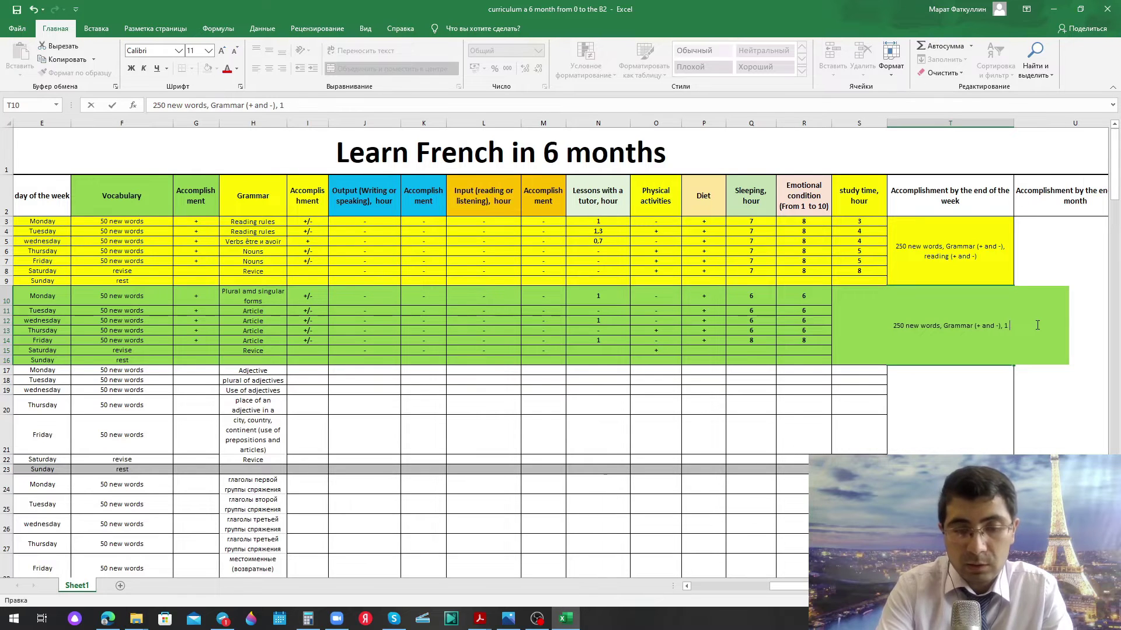
pyautogui.write('g')
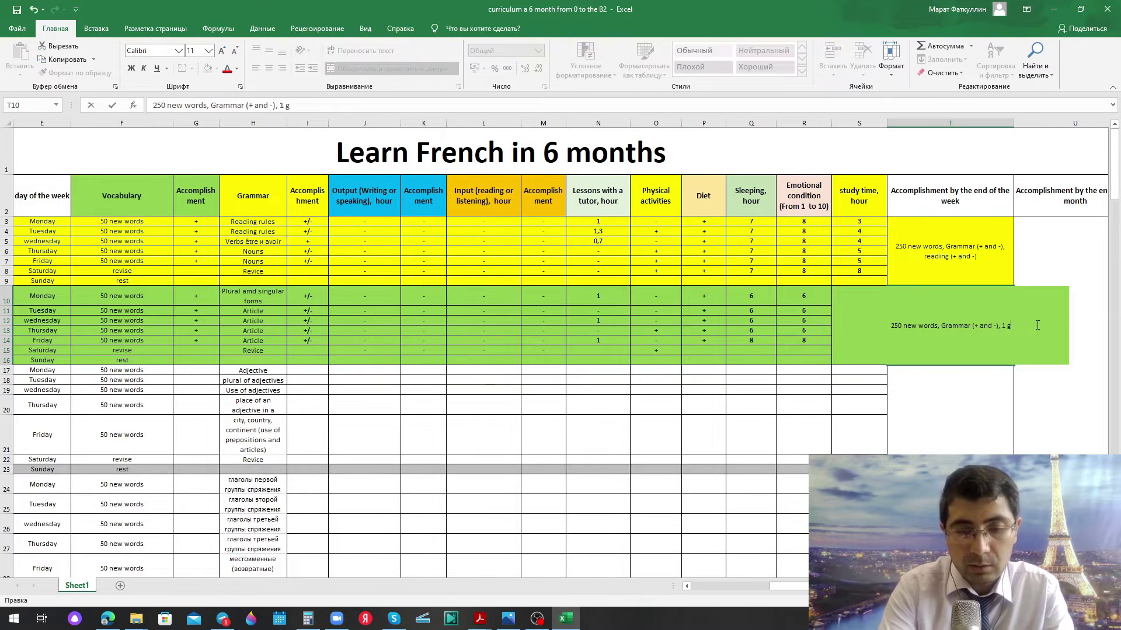
pyautogui.write('roup')
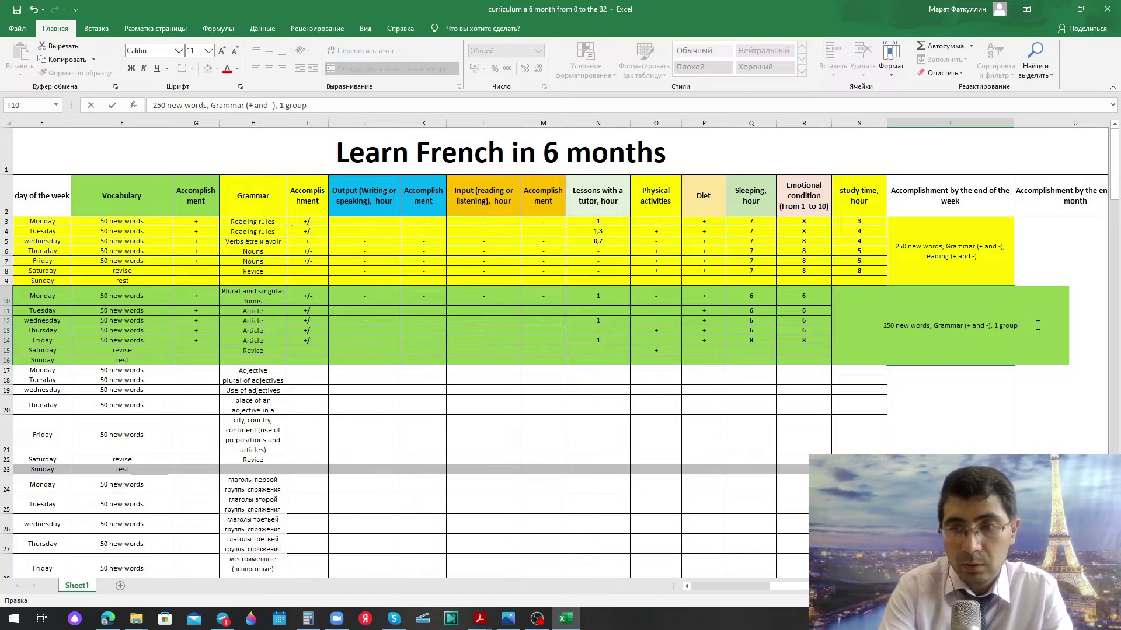
pyautogui.write(' of verbs')
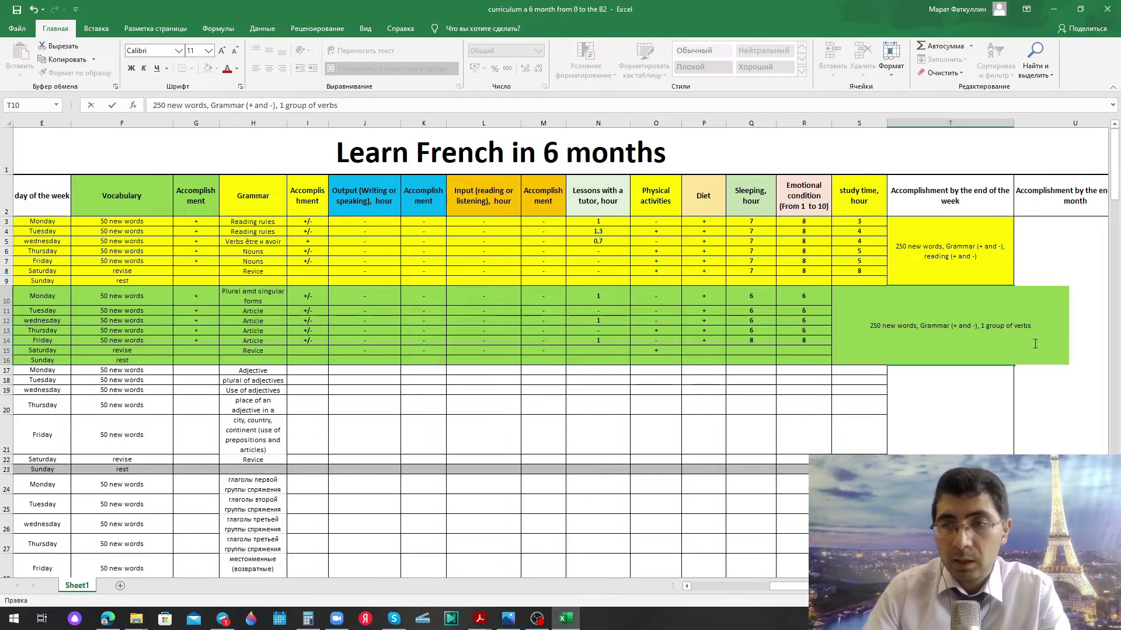
pyautogui.press('Tab')
# Wrap the text of week 2's accomplishment entry in T10 so it fits within the merged cell
pyautogui.click(974, 359)
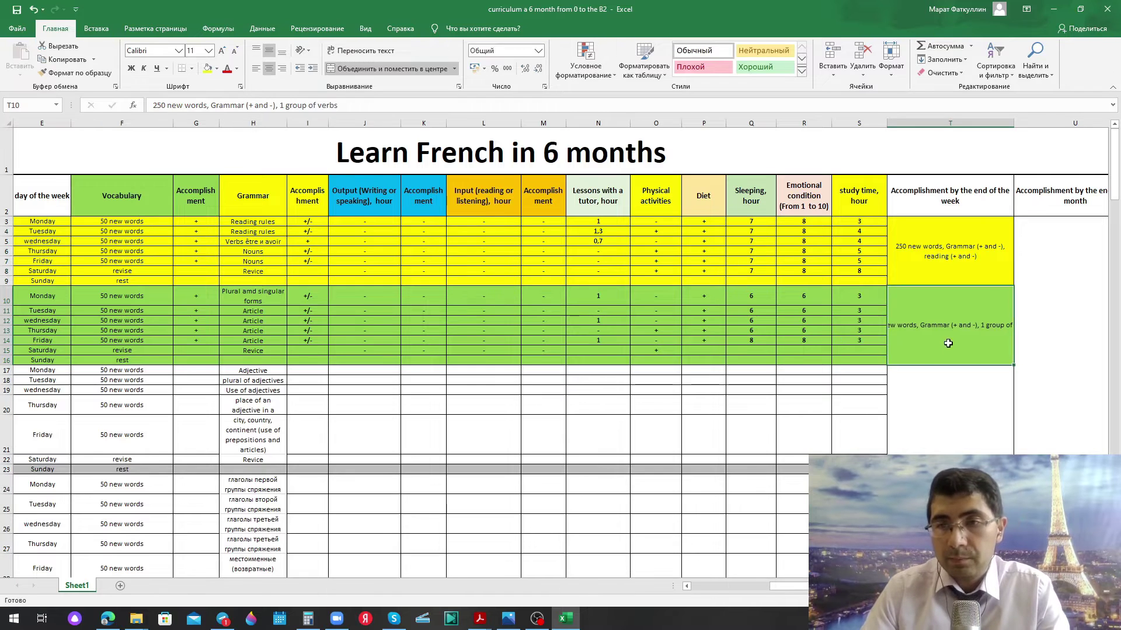
pyautogui.click(362, 50)
pyautogui.click(432, 288)
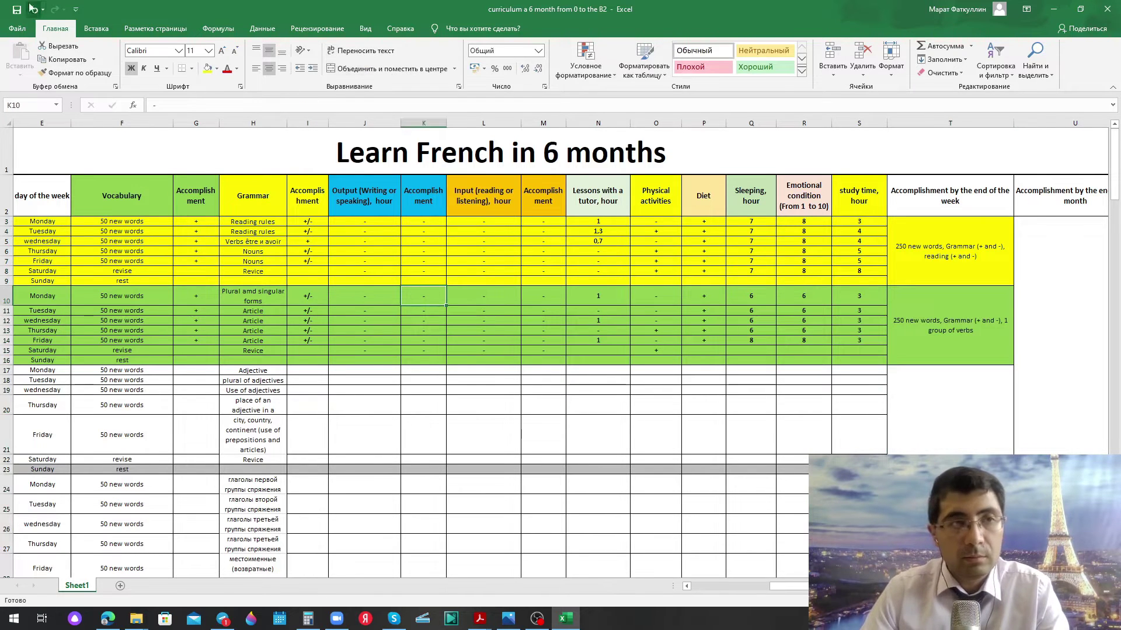